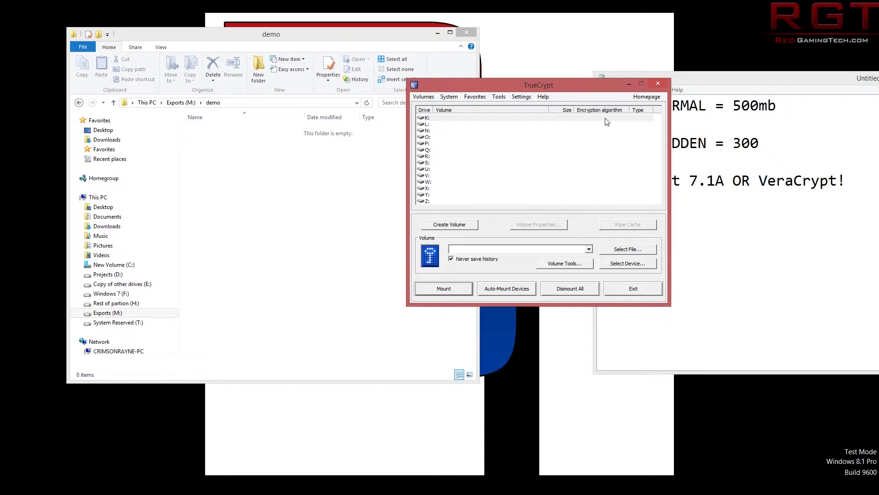
Arrange the TrueCrypt main window beside the notes and check its version information.
{"action": "left_click_drag", "start_coordinate": [558, 90], "coordinate": [324, 129]}
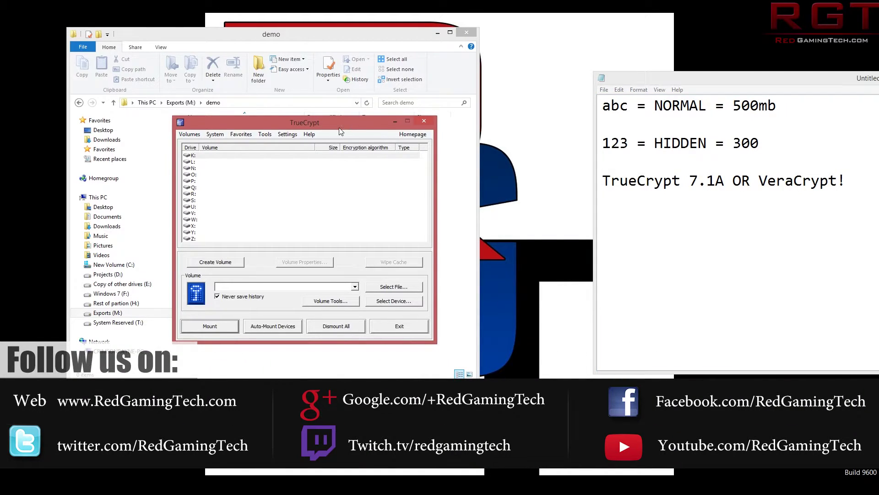
{"action": "left_click_drag", "start_coordinate": [338, 123], "coordinate": [374, 125]}
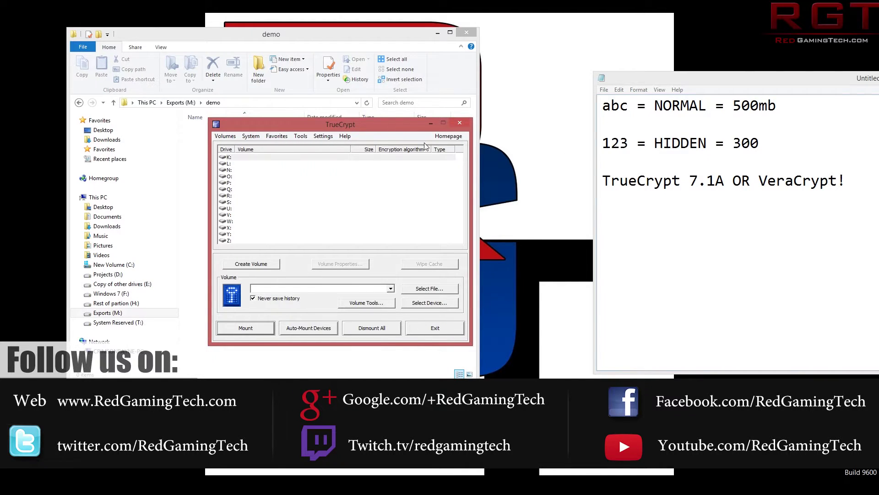
{"action": "left_click_drag", "start_coordinate": [403, 132], "coordinate": [423, 134]}
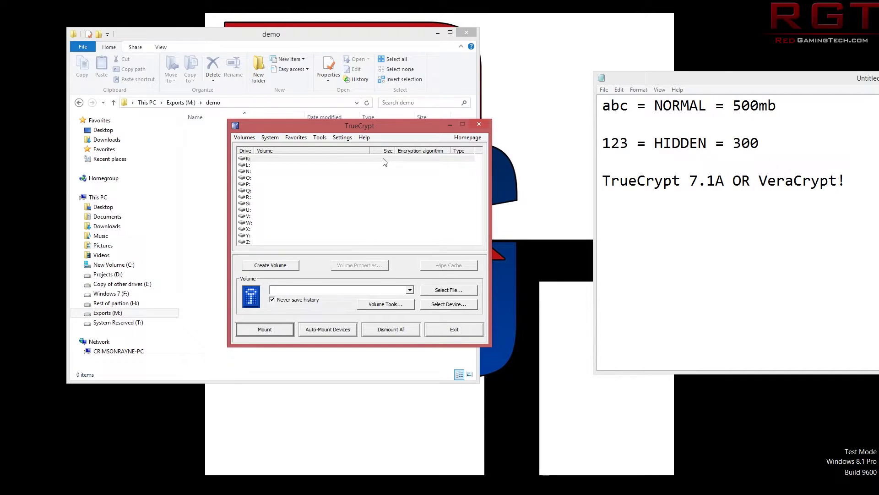
{"action": "left_click", "coordinate": [365, 137]}
{"action": "left_click", "coordinate": [334, 269]}
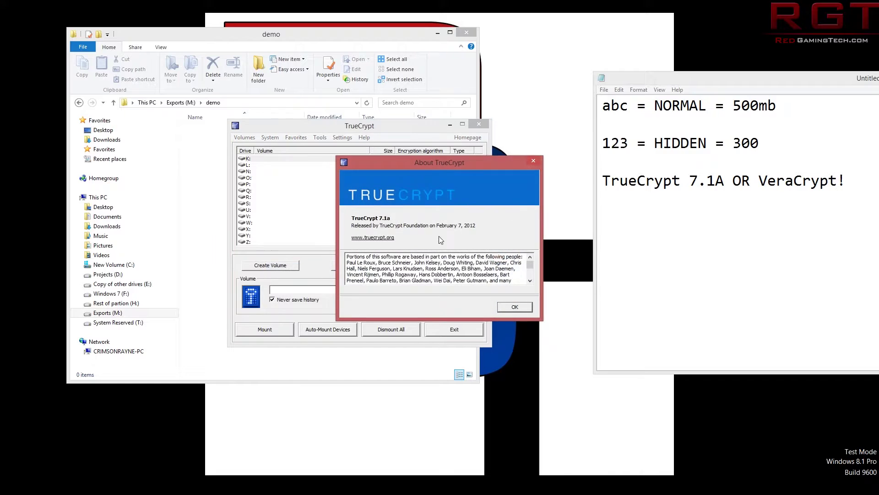
{"action": "left_click", "coordinate": [503, 307]}
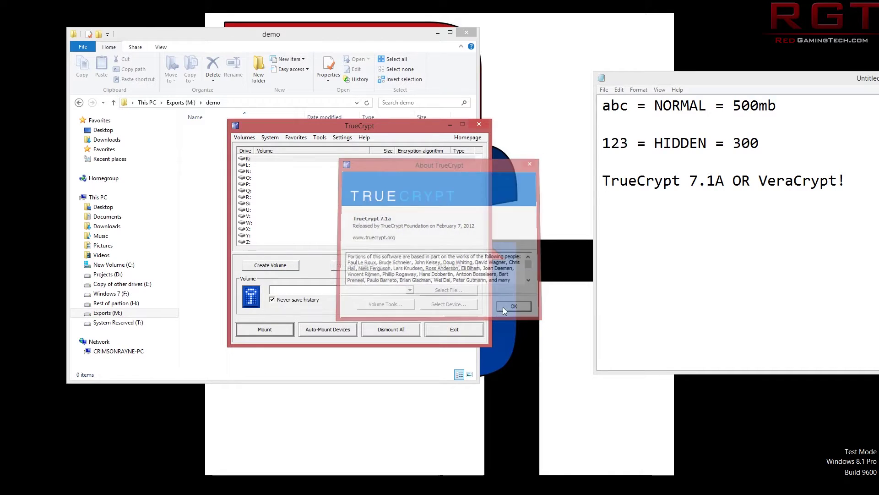
{"action": "left_click_drag", "start_coordinate": [371, 125], "coordinate": [384, 148]}
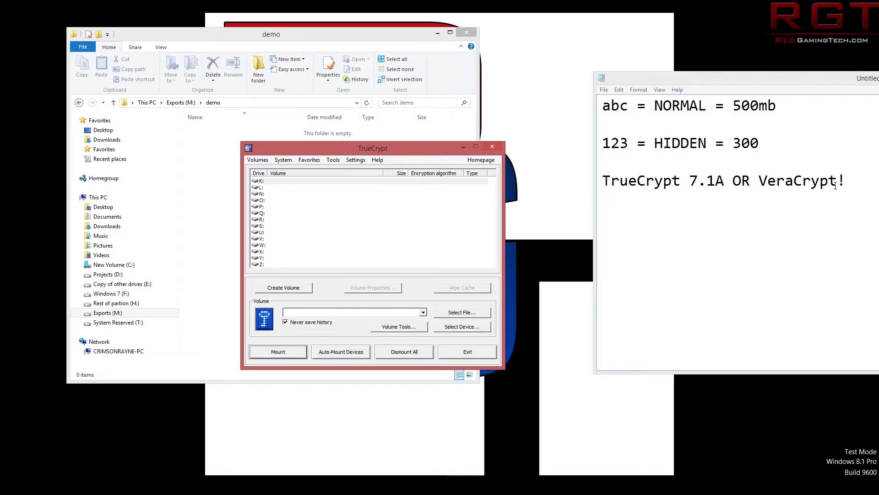
Highlight the VeraCrypt mention, the outer volume password and the 500mb size in the notes.
{"action": "left_click_drag", "start_coordinate": [838, 183], "coordinate": [786, 192]}
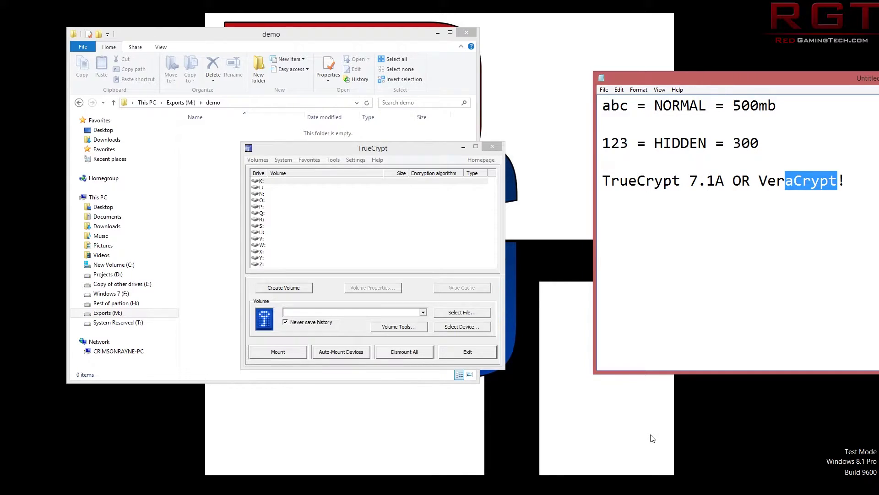
{"action": "left_click_drag", "start_coordinate": [629, 106], "coordinate": [607, 107]}
{"action": "left_click", "coordinate": [631, 118]}
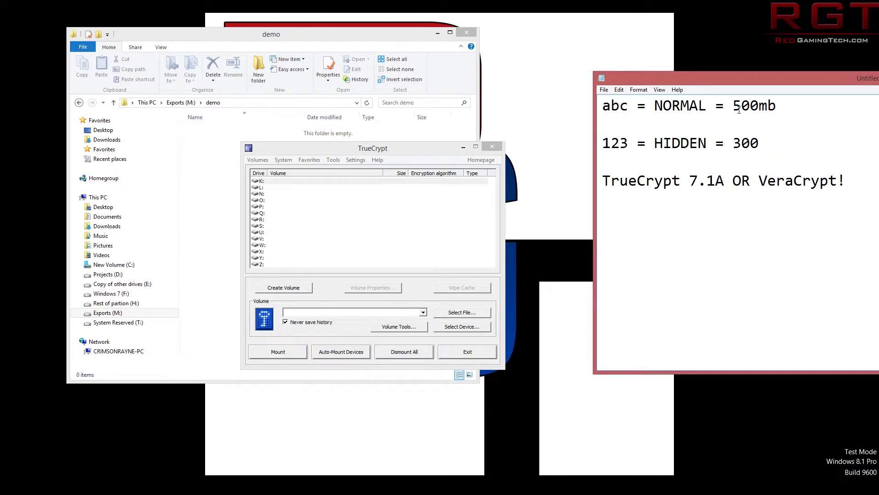
{"action": "left_click_drag", "start_coordinate": [732, 104], "coordinate": [762, 116]}
{"action": "left_click", "coordinate": [713, 158]}
Launch the Volume Creation Wizard for an encrypted file container and choose Hidden TrueCrypt volume.
{"action": "left_click_drag", "start_coordinate": [415, 150], "coordinate": [426, 135]}
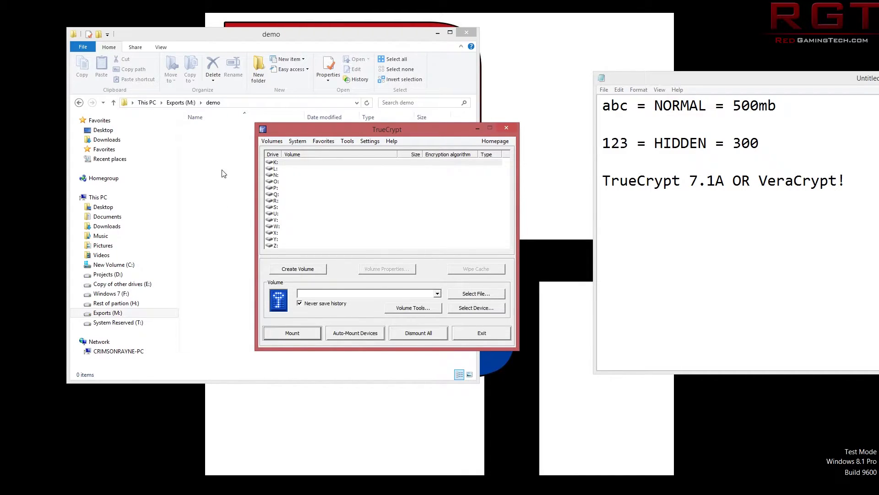
{"action": "left_click", "coordinate": [286, 271]}
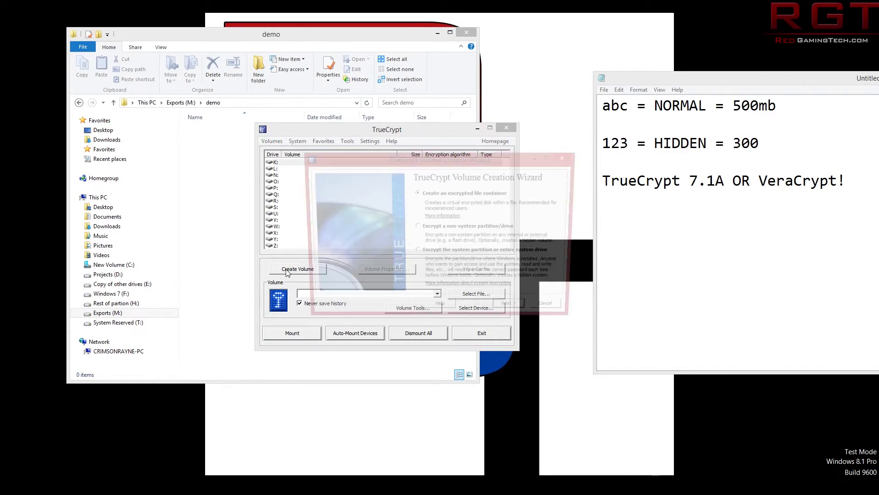
{"action": "left_click_drag", "start_coordinate": [447, 166], "coordinate": [356, 141]}
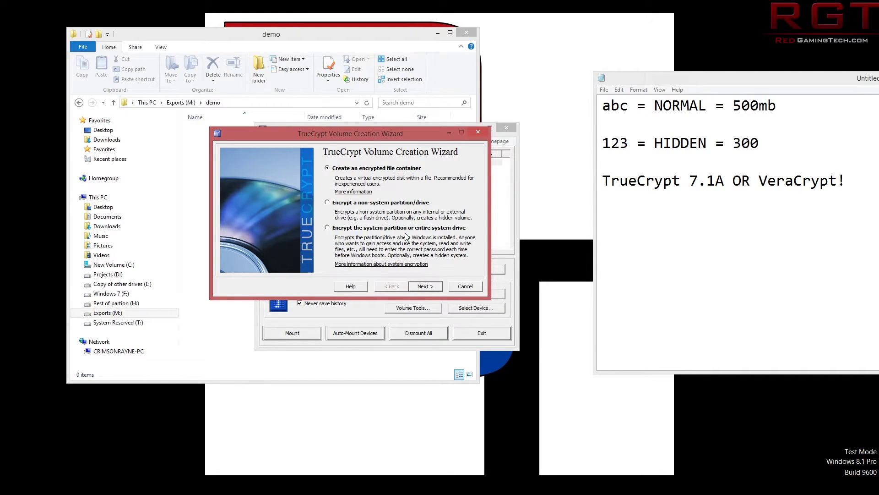
{"action": "left_click_drag", "start_coordinate": [400, 138], "coordinate": [406, 161]}
{"action": "left_click", "coordinate": [428, 309]}
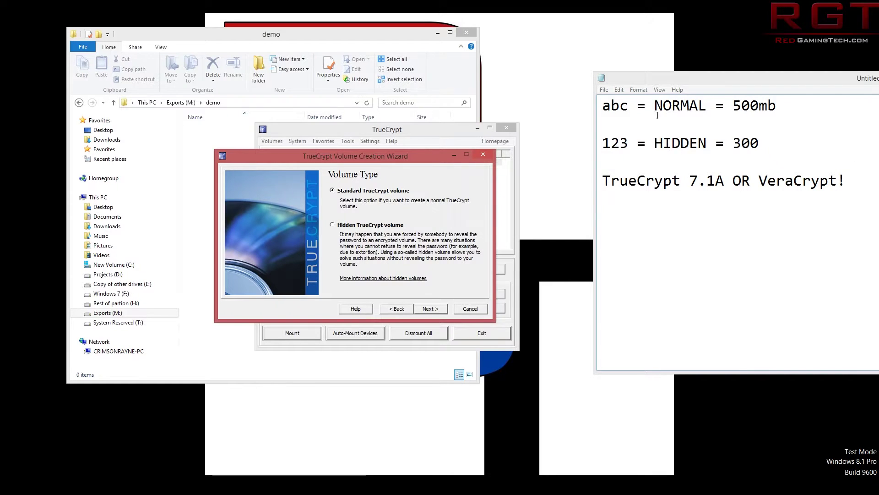
{"action": "left_click", "coordinate": [345, 226]}
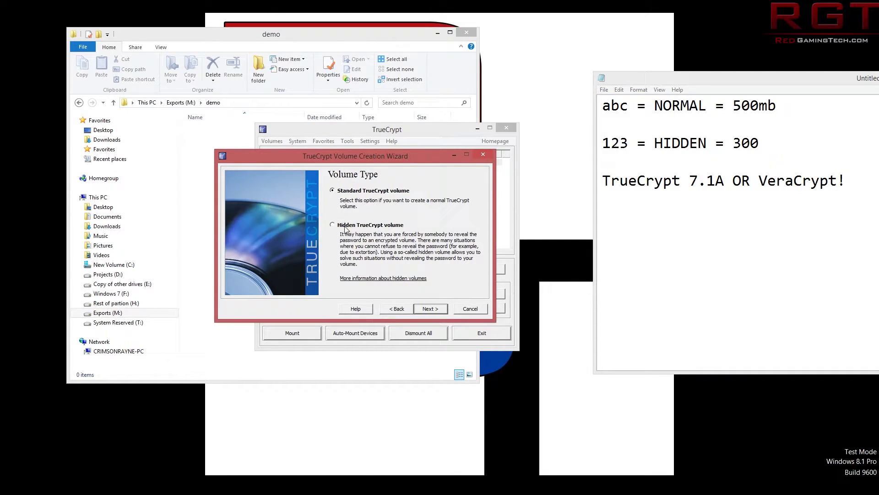
{"action": "left_click", "coordinate": [443, 309]}
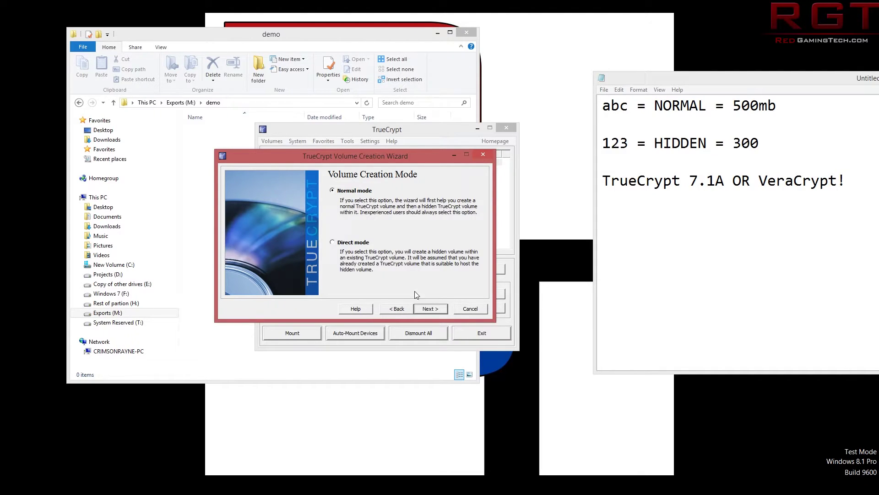
Keep Normal mode and save the outer container as test.tc in M:\demo.
{"action": "left_click", "coordinate": [443, 310]}
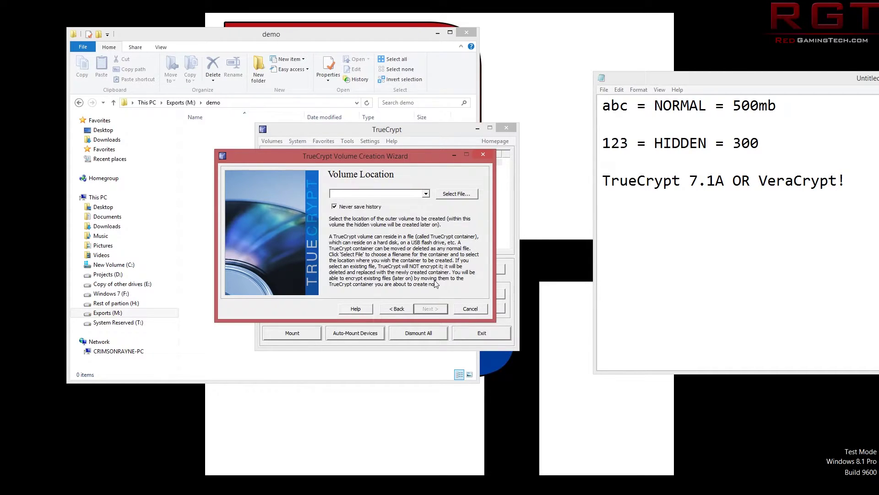
{"action": "left_click", "coordinate": [452, 196]}
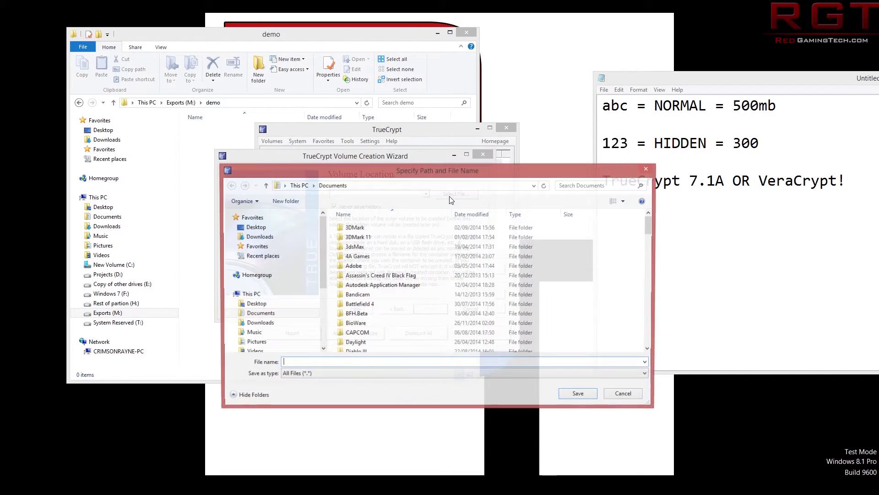
{"action": "scroll", "coordinate": [323, 274], "scroll_direction": "down", "scroll_amount": 4}
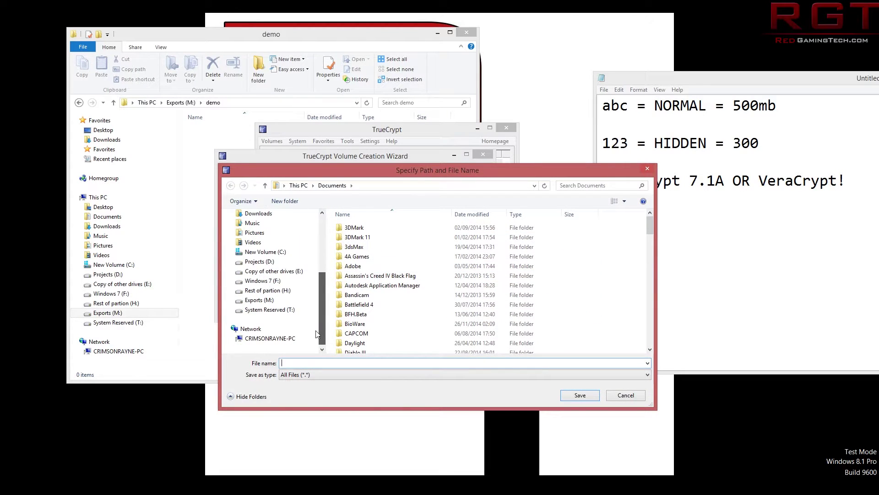
{"action": "left_click", "coordinate": [258, 300]}
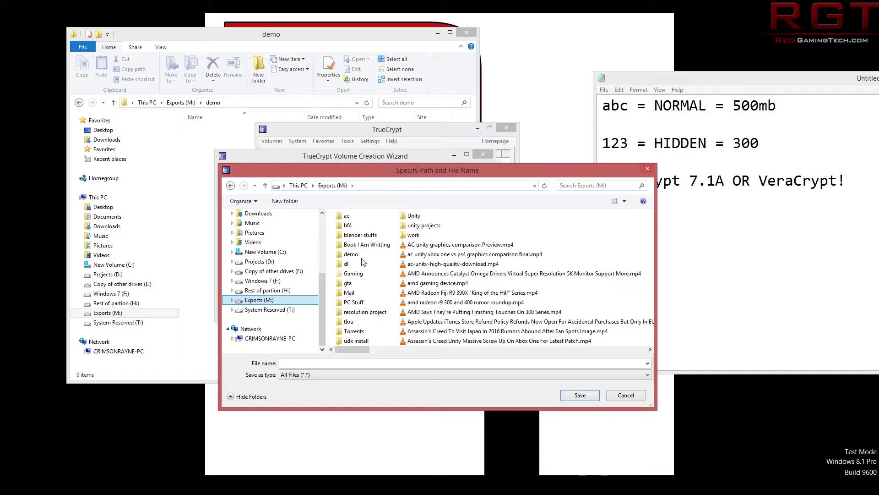
{"action": "double_click", "coordinate": [351, 254]}
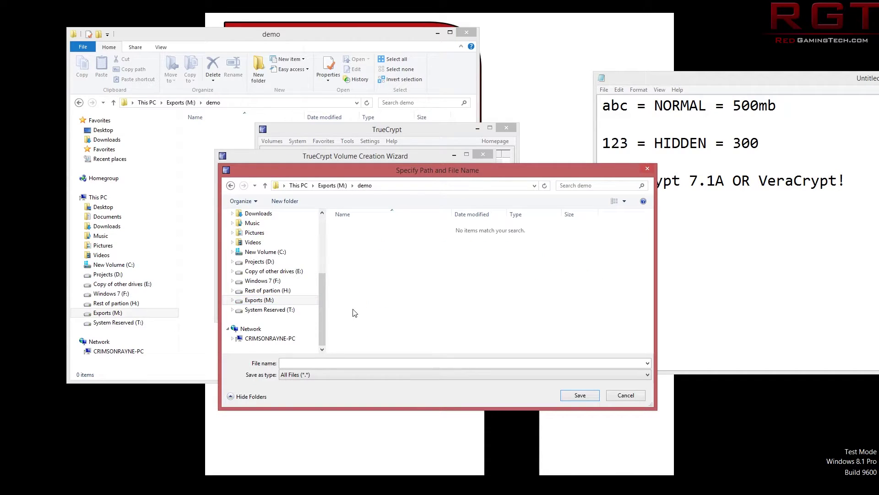
{"action": "left_click", "coordinate": [317, 365]}
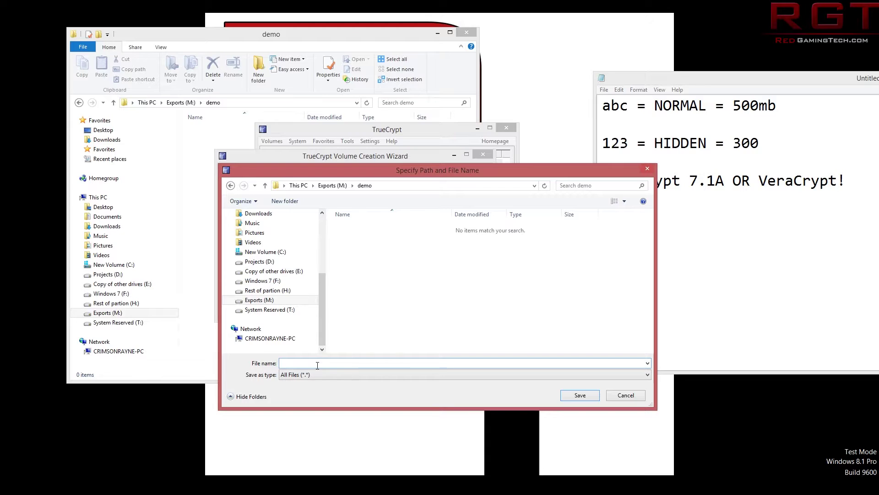
{"action": "type", "text": "test.tc"}
{"action": "left_click", "coordinate": [330, 373]}
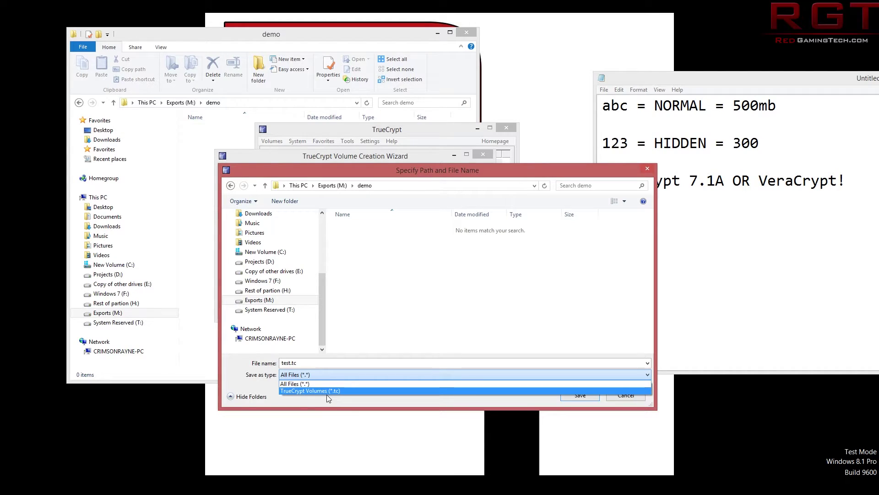
{"action": "left_click", "coordinate": [328, 408]}
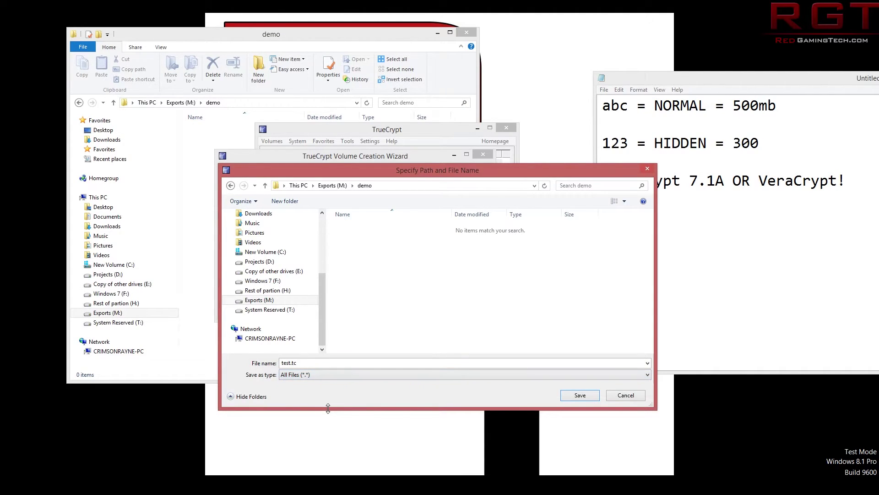
{"action": "left_click", "coordinate": [569, 397]}
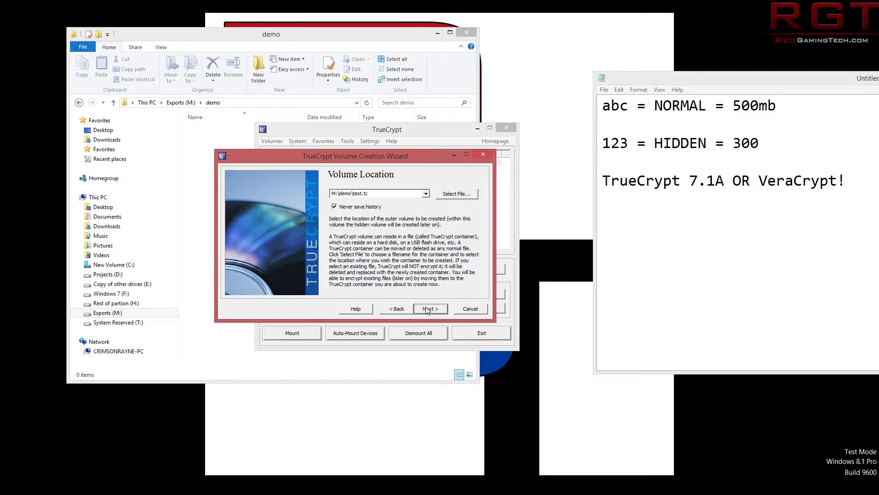
Leave the outer volume at AES encryption with RIPEMD-160 hashing after reviewing the algorithm list.
{"action": "left_click", "coordinate": [427, 309]}
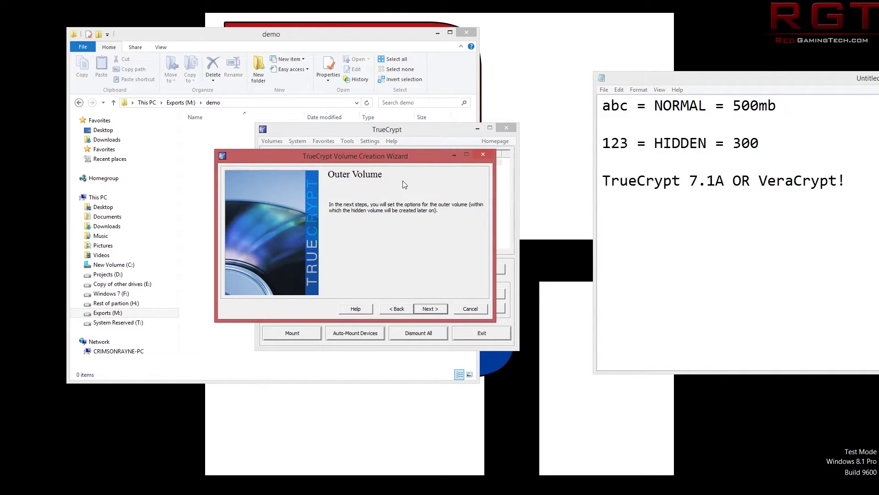
{"action": "left_click", "coordinate": [425, 310]}
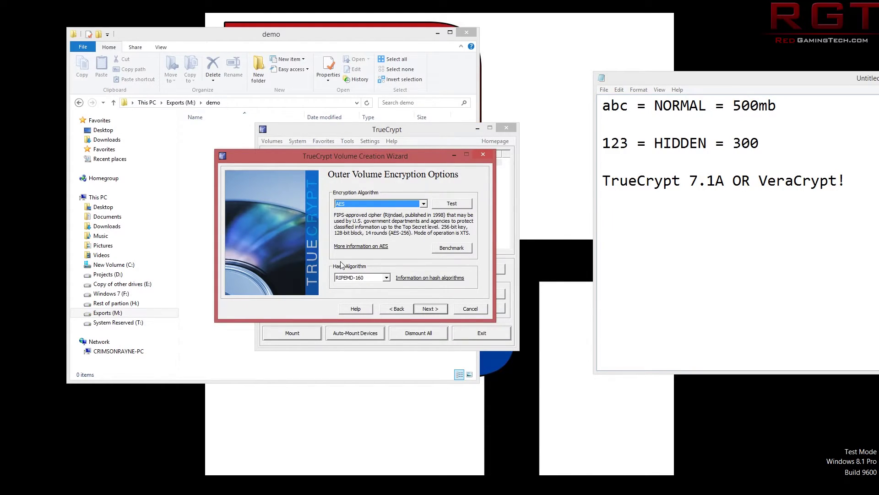
{"action": "left_click", "coordinate": [424, 203]}
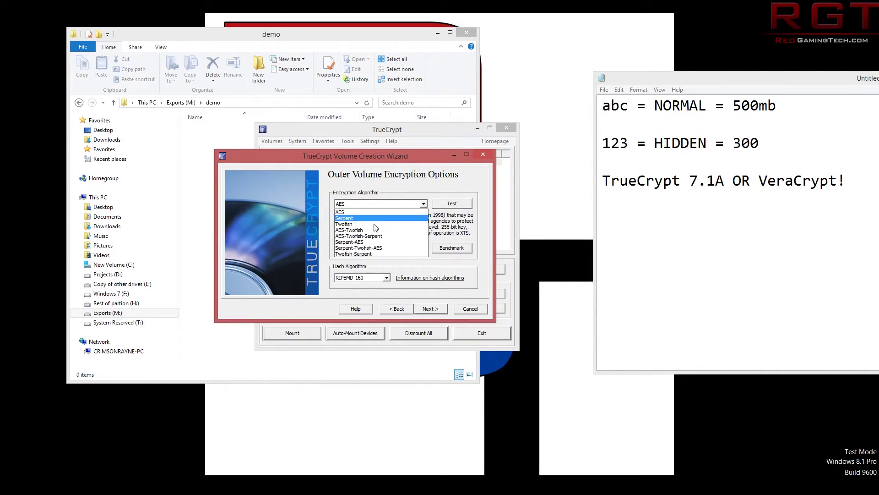
{"action": "left_click", "coordinate": [374, 183]}
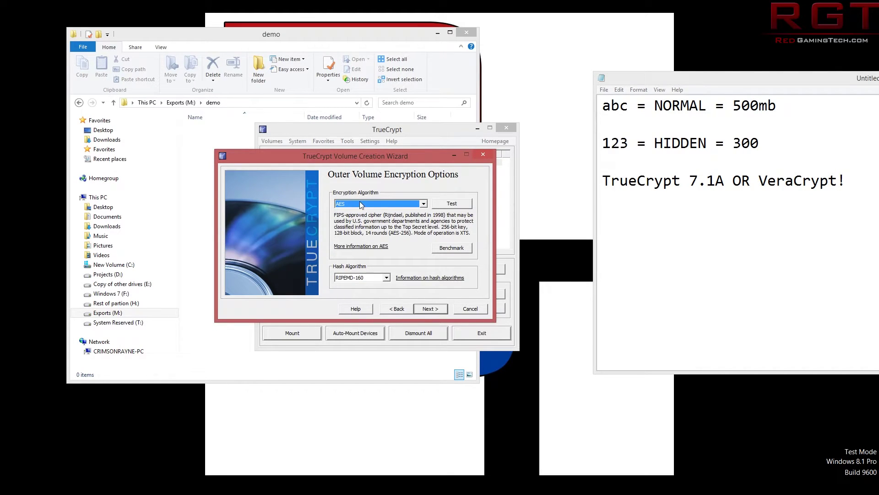
{"action": "key", "text": "Down"}
{"action": "key", "text": "Up"}
{"action": "key", "text": "Down"}
{"action": "key", "text": "Down"}
{"action": "key", "text": "Up"}
{"action": "key", "text": "Up"}
{"action": "left_click", "coordinate": [429, 309]}
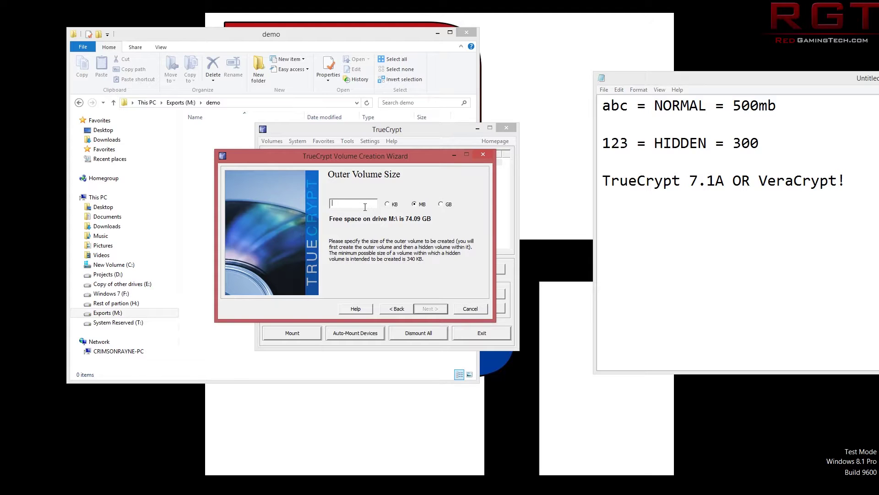
Make the outer volume 500 MB.
{"action": "type", "text": "500"}
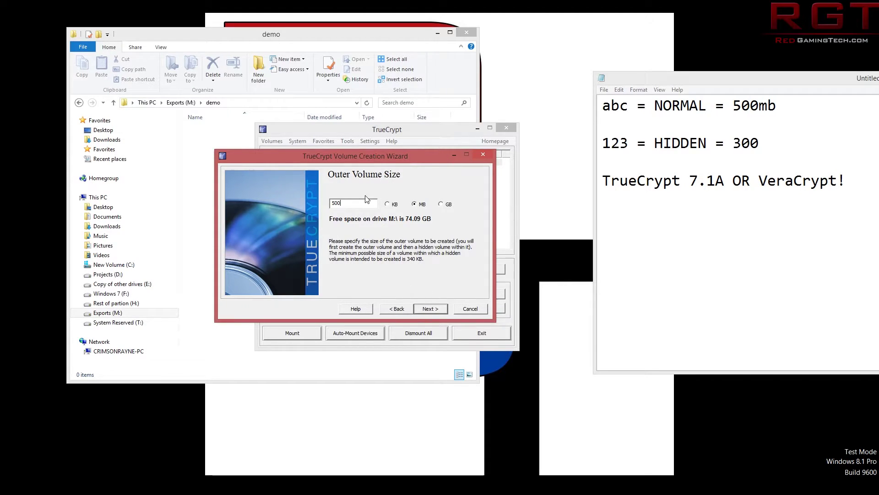
{"action": "left_click_drag", "start_coordinate": [402, 158], "coordinate": [402, 125]}
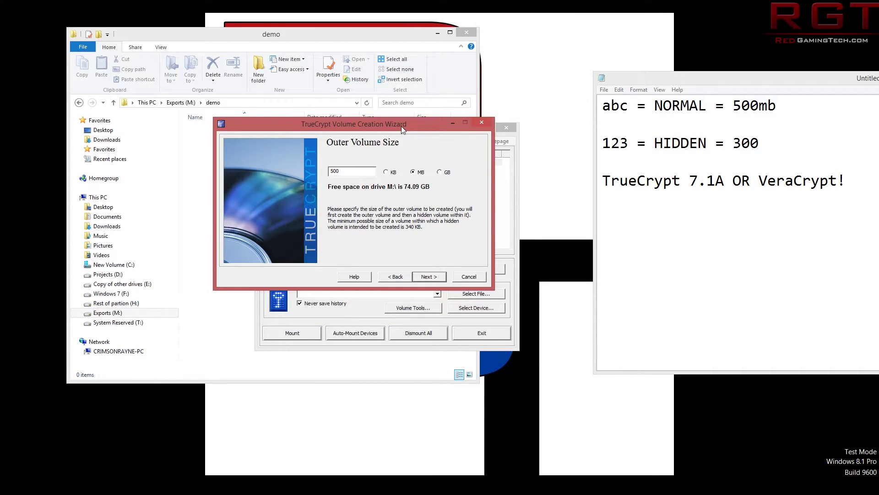
{"action": "left_click_drag", "start_coordinate": [401, 126], "coordinate": [384, 159]}
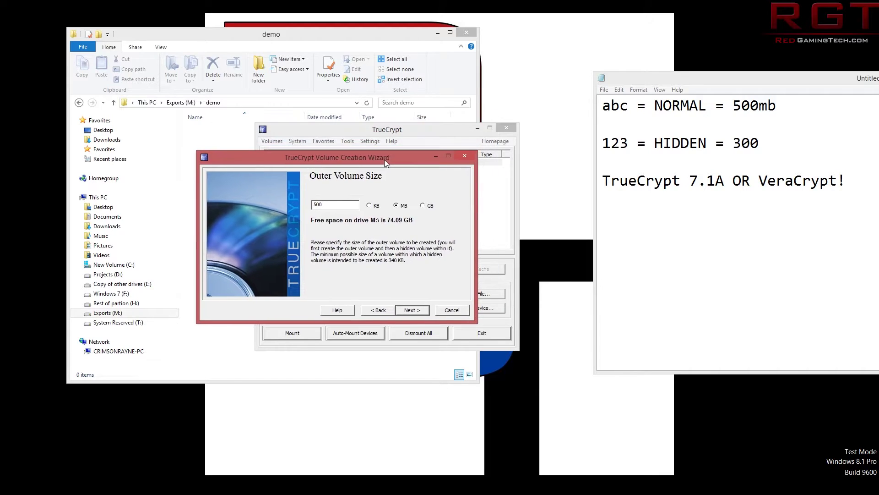
{"action": "left_click", "coordinate": [409, 310]}
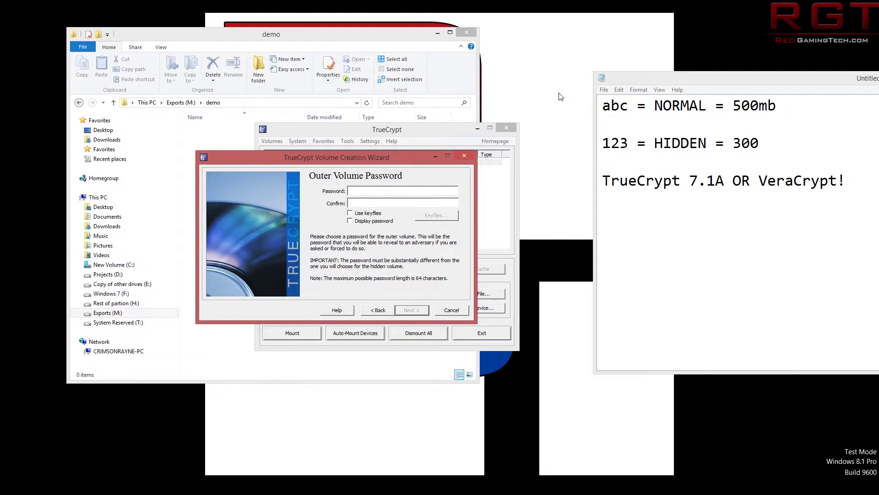
Add '(OUTER VOLUME)' after NORMAL in the notes, fixing the typo.
{"action": "double_click", "coordinate": [615, 105]}
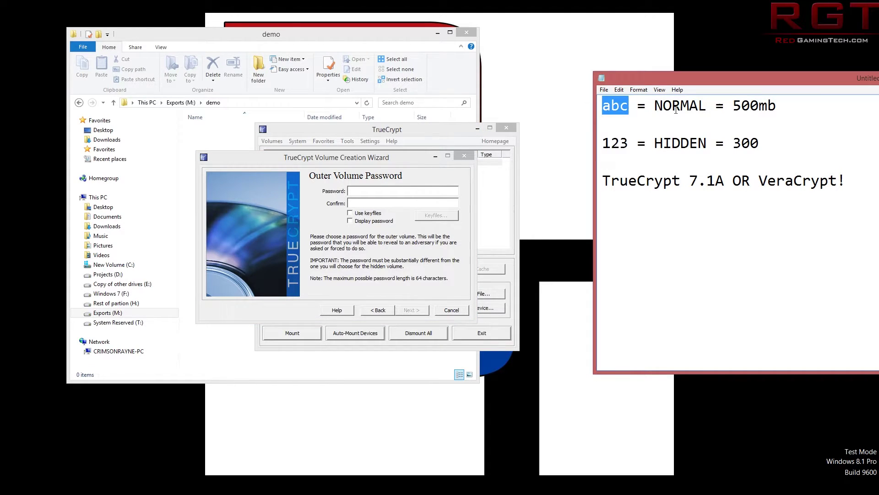
{"action": "left_click", "coordinate": [653, 106]}
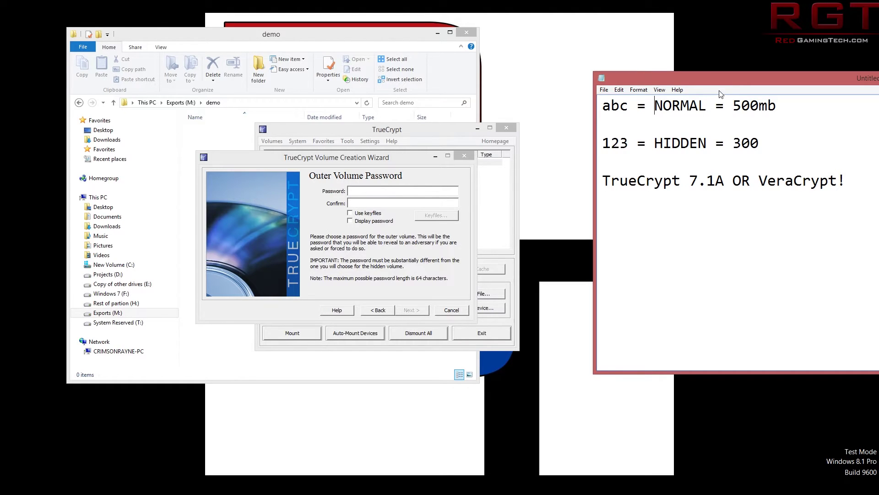
{"action": "left_click", "coordinate": [707, 98]}
{"action": "type", "text": "(OUTER"}
{"action": "type", "text": " COLUME"}
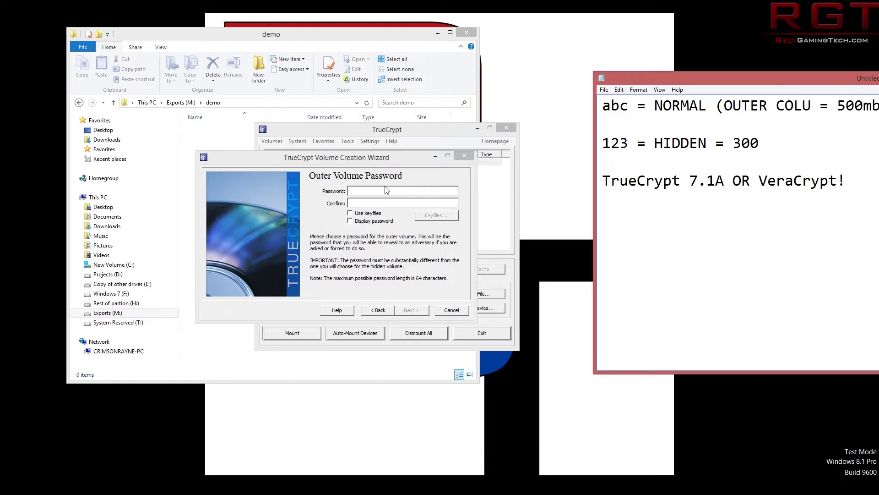
{"action": "key", "text": "Left"}
{"action": "key", "text": "Left"}
{"action": "key", "text": "Left"}
{"action": "key", "text": "Left"}
{"action": "key", "text": "Left"}
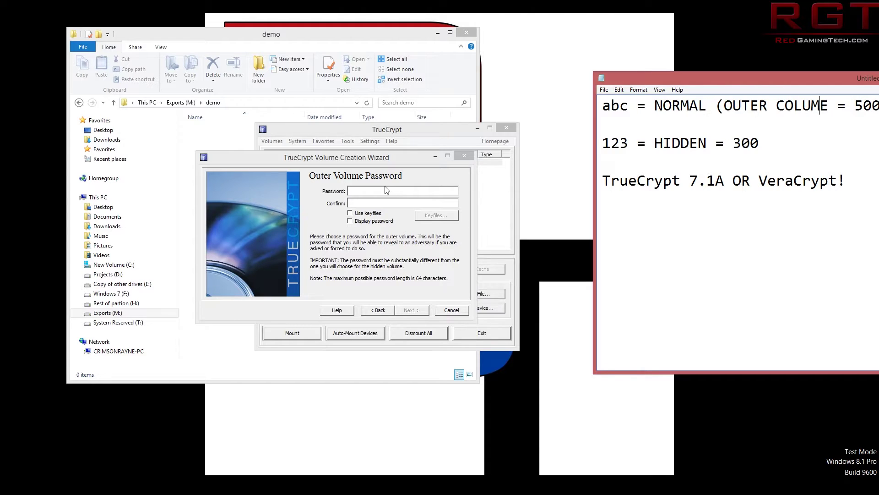
{"action": "key", "text": "BackSpace"}
{"action": "type", "text": "V"}
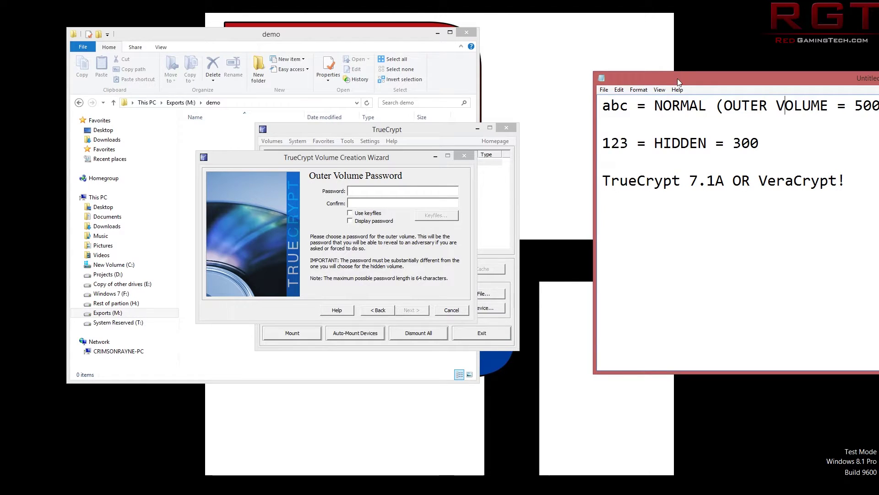
{"action": "left_click_drag", "start_coordinate": [677, 78], "coordinate": [616, 84]}
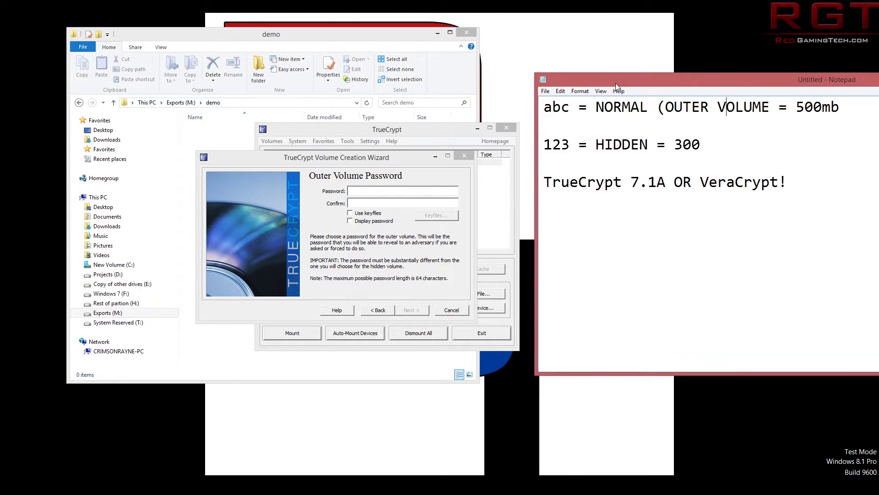
Enter and confirm the outer volume password, displaying it to verify.
{"action": "left_click", "coordinate": [356, 189]}
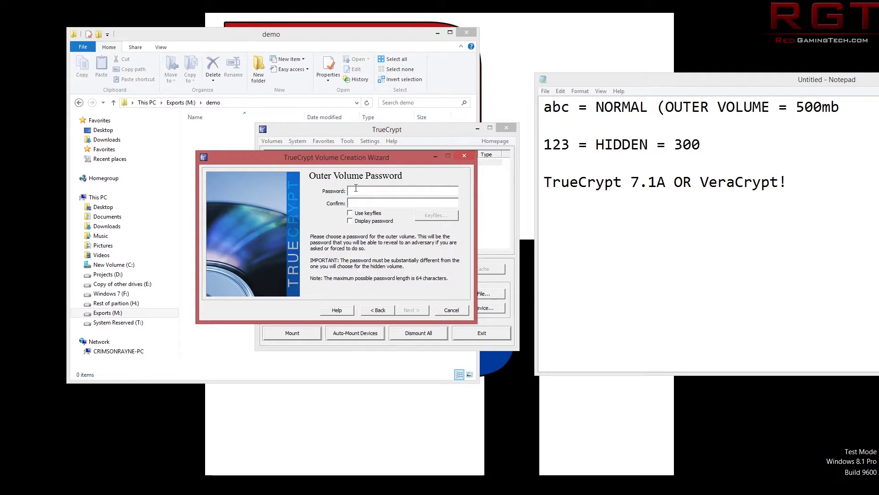
{"action": "type", "text": "abcc"}
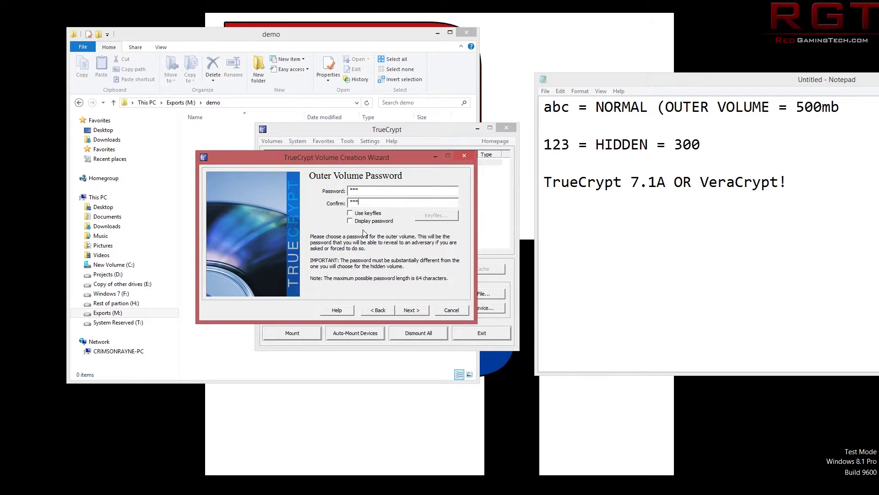
{"action": "left_click", "coordinate": [363, 225]}
{"action": "left_click", "coordinate": [412, 310]}
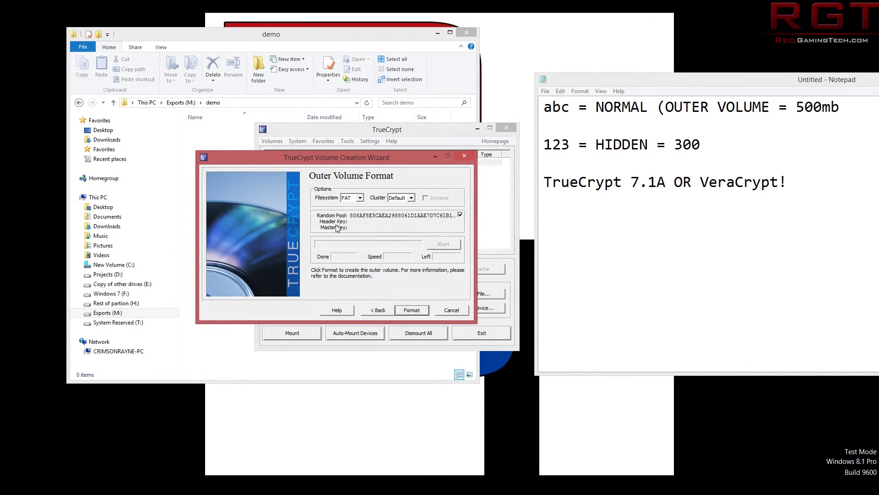
Keep FAT as the outer volume filesystem and format test.tc.
{"action": "left_click", "coordinate": [360, 198]}
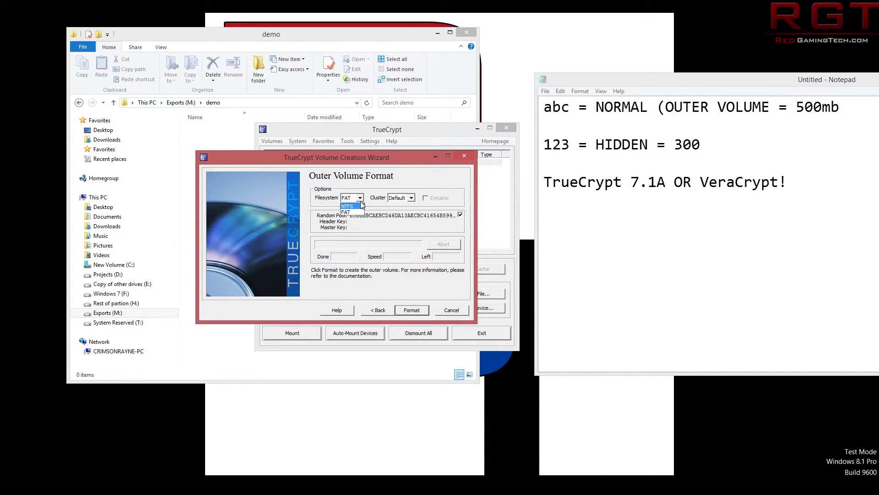
{"action": "left_click", "coordinate": [364, 186]}
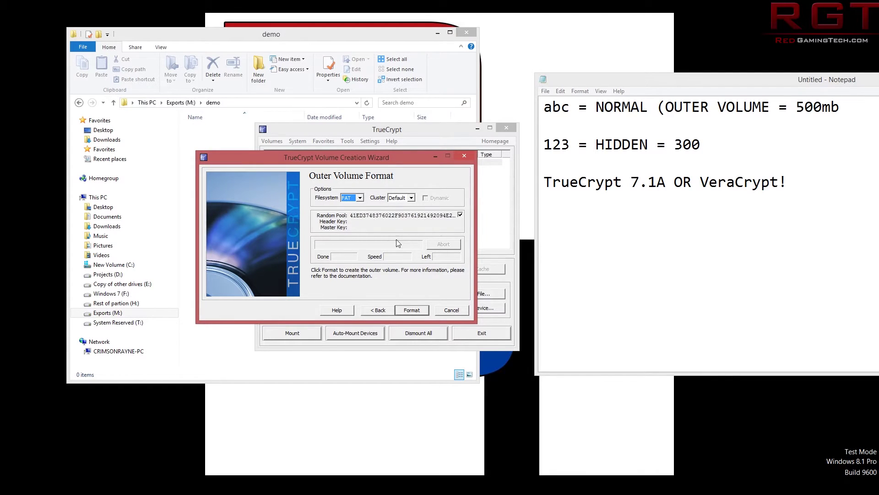
{"action": "left_click", "coordinate": [416, 312]}
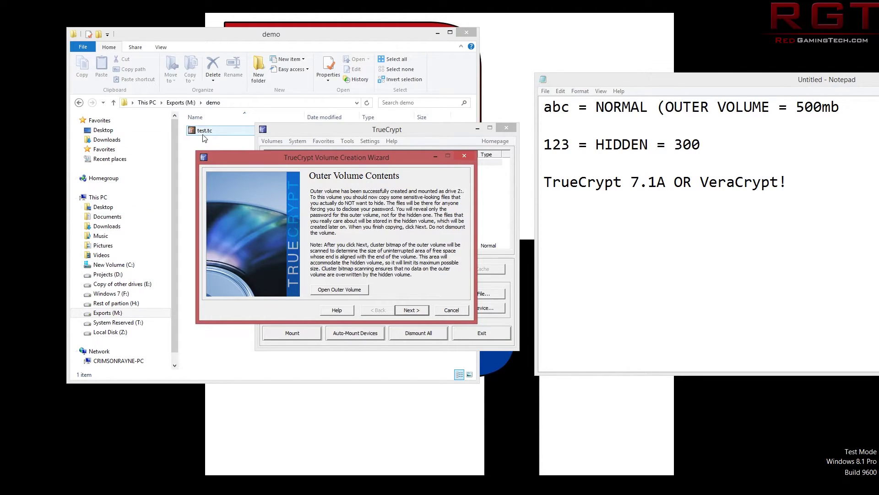
Continue into the hidden volume stage, approving the UAC prompt.
{"action": "left_click", "coordinate": [405, 307]}
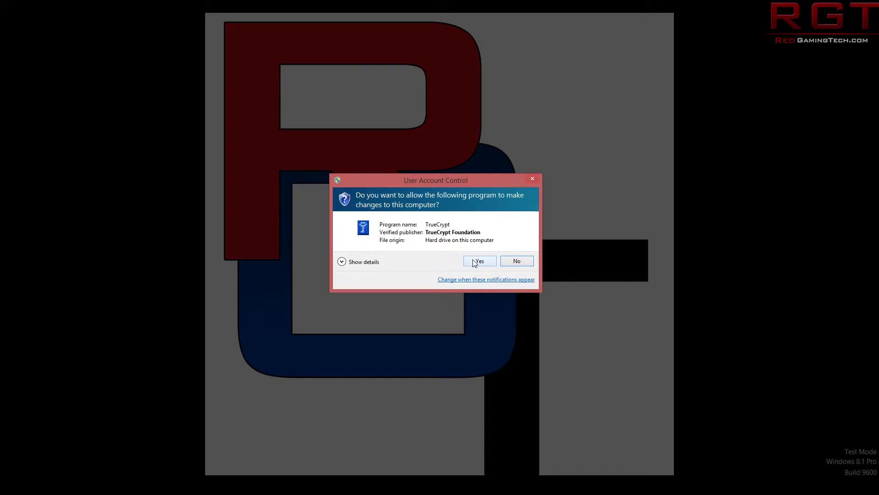
{"action": "left_click", "coordinate": [476, 261]}
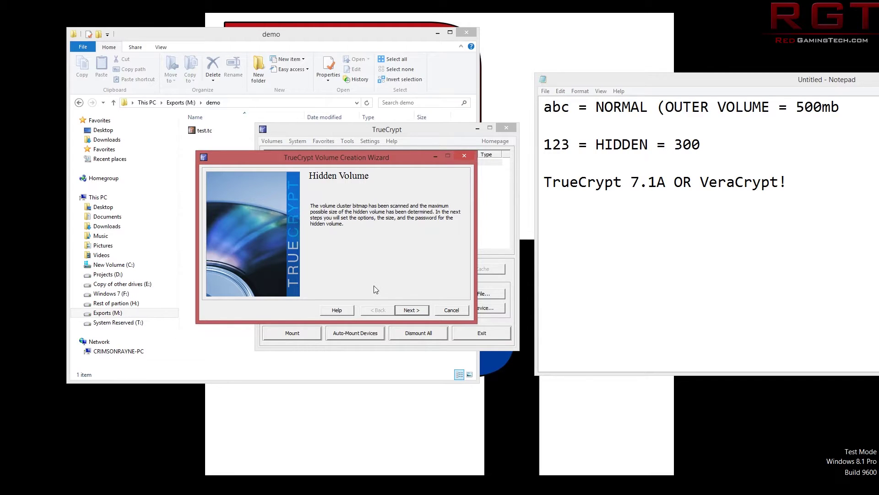
{"action": "left_click", "coordinate": [407, 311]}
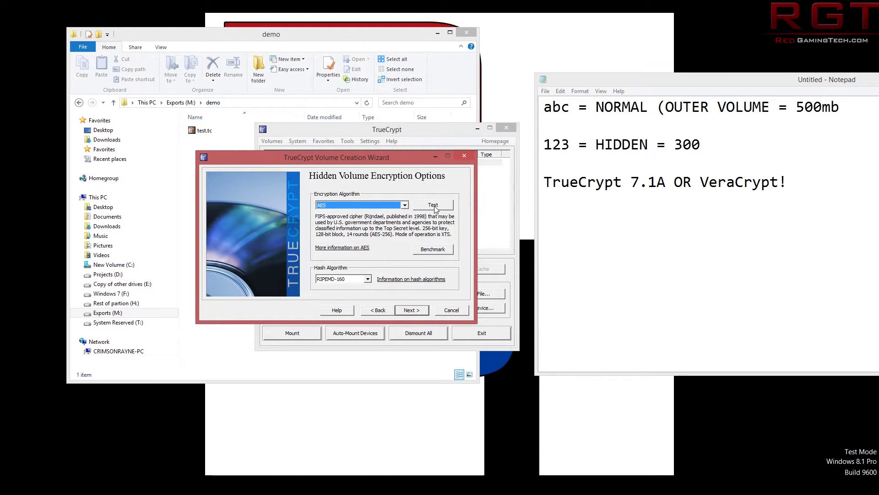
Keep AES with RIPEMD-160 and set the hidden volume size to 300 MB.
{"action": "left_click", "coordinate": [405, 311]}
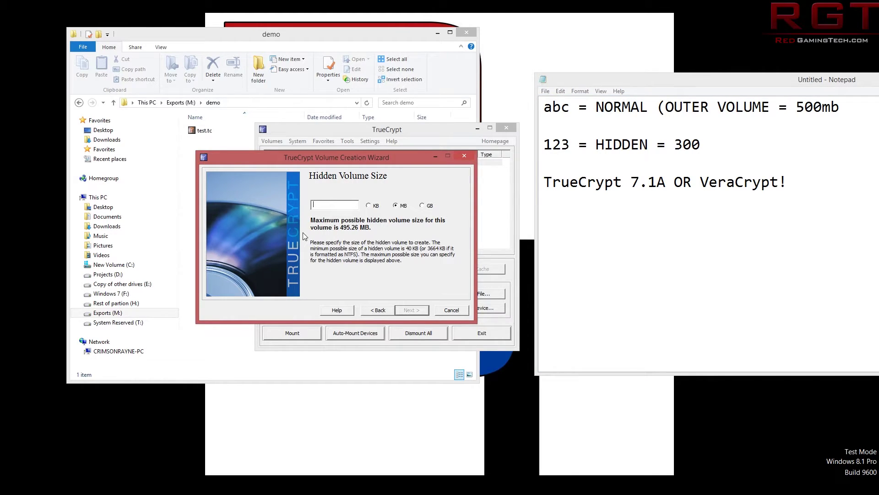
{"action": "type", "text": "300"}
{"action": "left_click", "coordinate": [411, 311]}
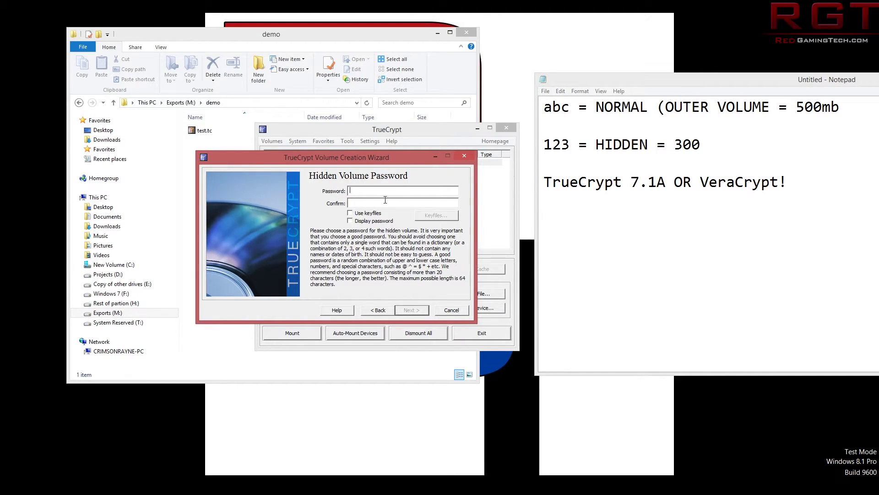
Enter the hidden volume password with display on and accept the short-password warning.
{"action": "left_click", "coordinate": [359, 222]}
{"action": "type", "text": "123"}
{"action": "left_click_drag", "start_coordinate": [389, 161], "coordinate": [394, 147]}
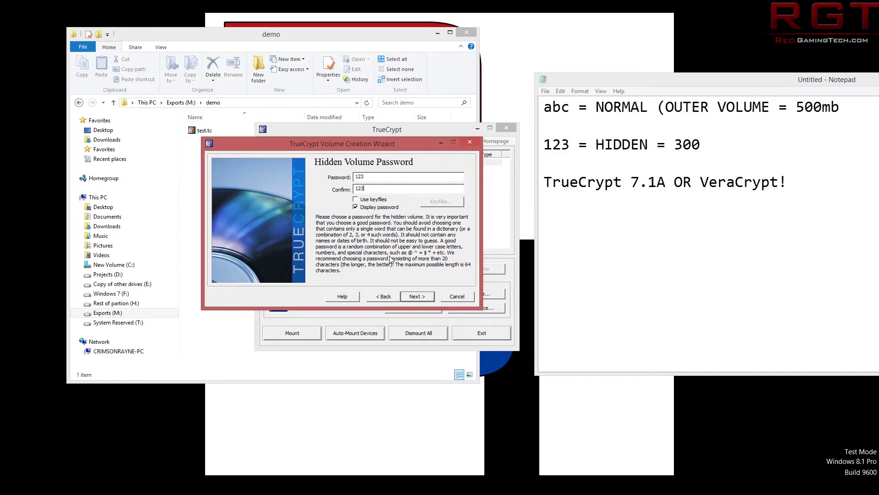
{"action": "left_click", "coordinate": [414, 296]}
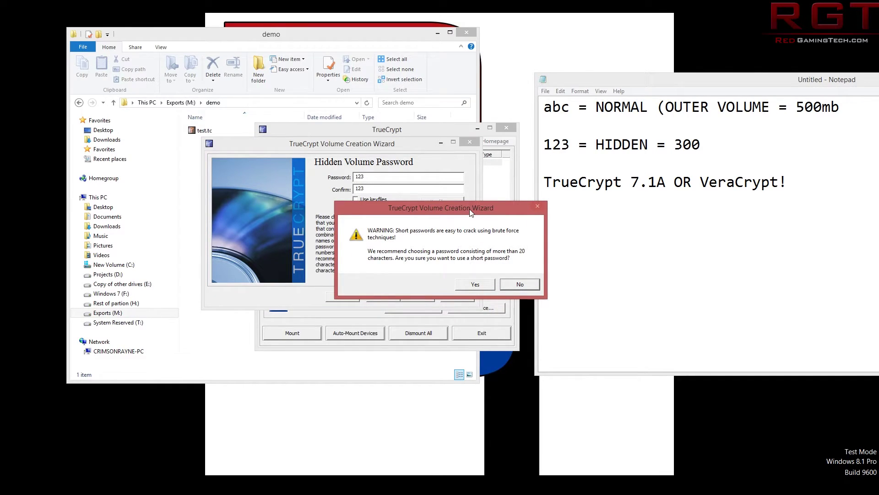
{"action": "left_click_drag", "start_coordinate": [471, 212], "coordinate": [473, 193]}
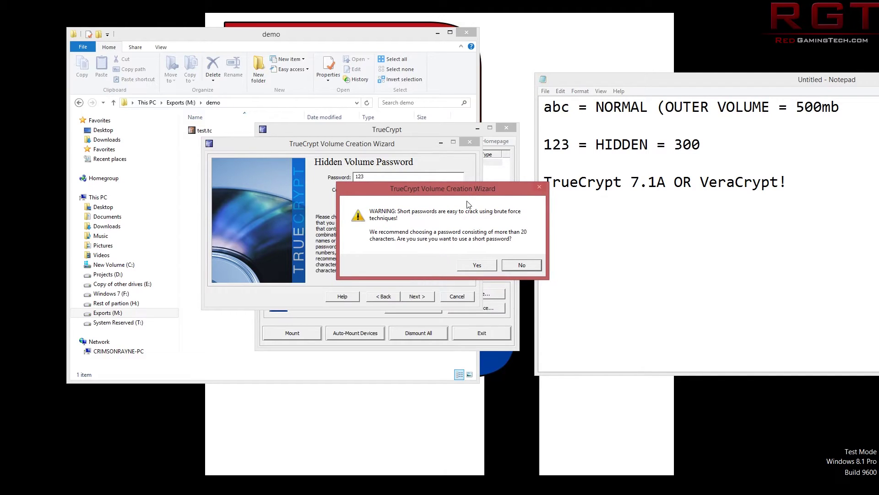
{"action": "left_click", "coordinate": [467, 266]}
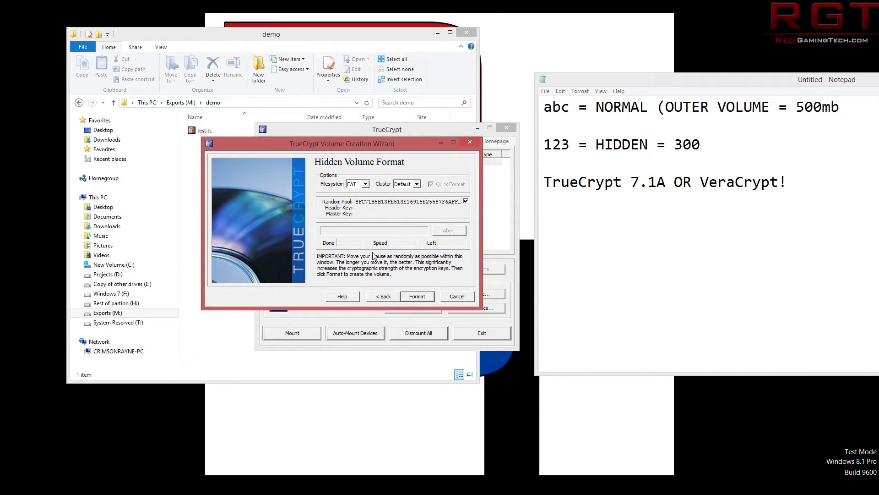
Format the hidden volume and dismiss the success message.
{"action": "left_click", "coordinate": [411, 296]}
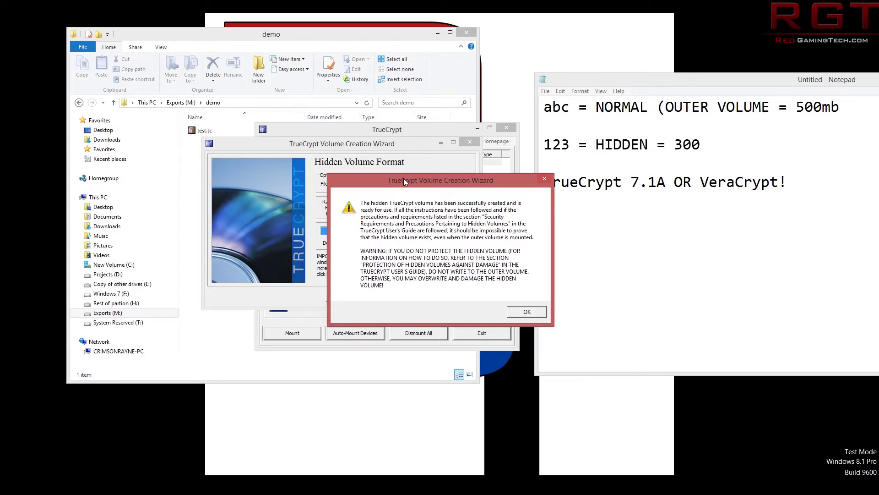
{"action": "left_click_drag", "start_coordinate": [403, 180], "coordinate": [379, 156]}
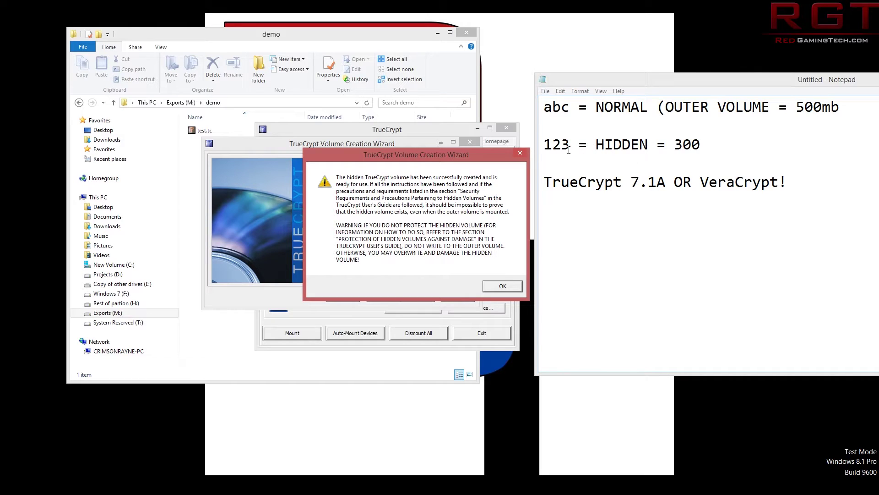
{"action": "left_click_drag", "start_coordinate": [551, 147], "coordinate": [632, 147]}
{"action": "left_click", "coordinate": [632, 146]}
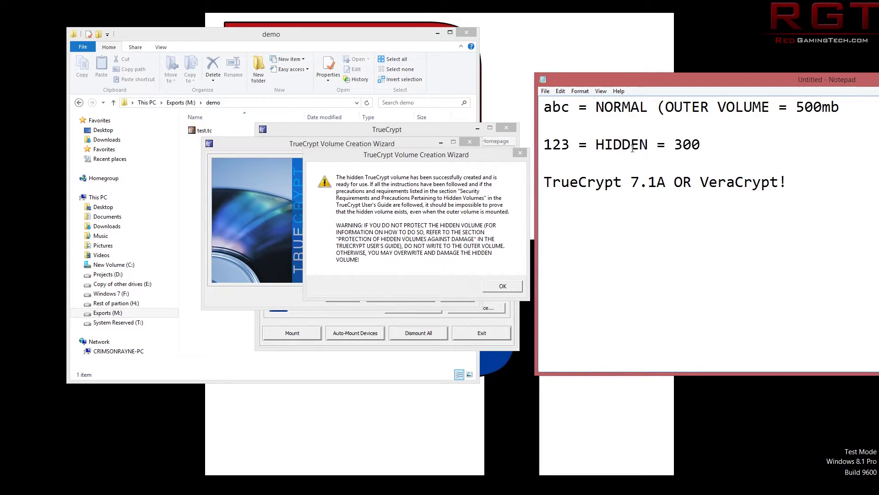
{"action": "left_click", "coordinate": [501, 287]}
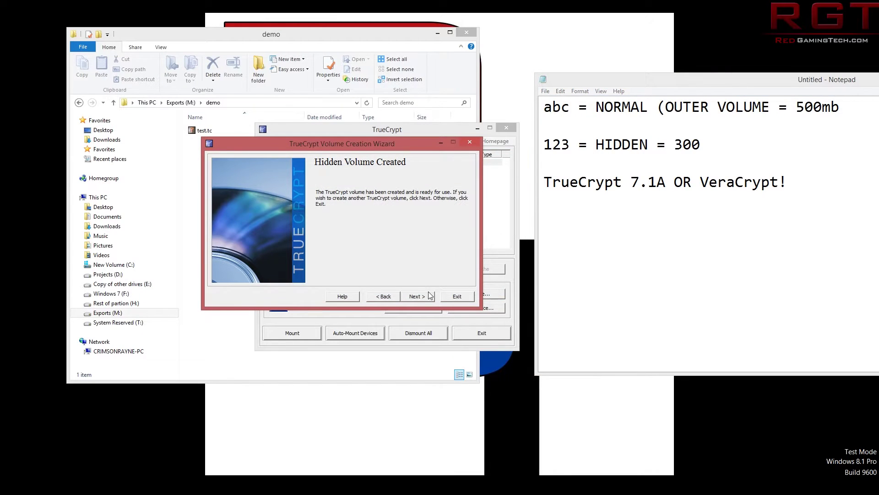
Close the wizard, locate test.tc, and dismiss the warning from mounting without a volume.
{"action": "left_click", "coordinate": [446, 298]}
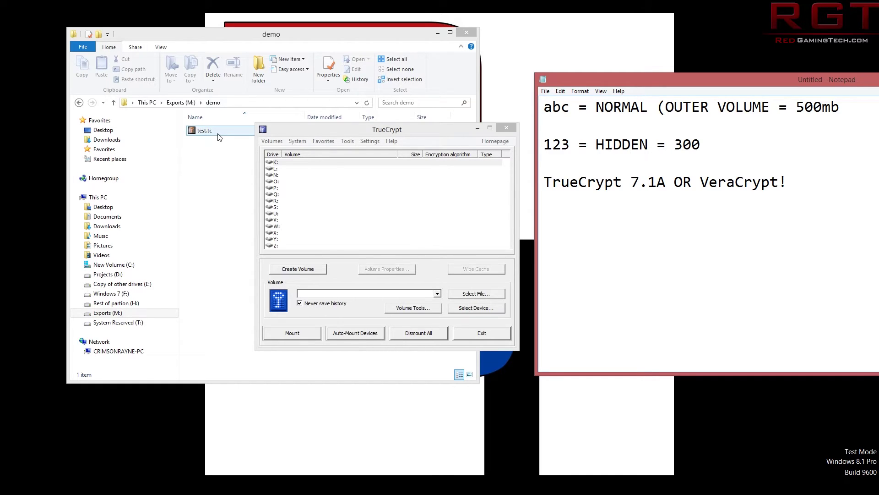
{"action": "left_click_drag", "start_coordinate": [351, 134], "coordinate": [321, 162]}
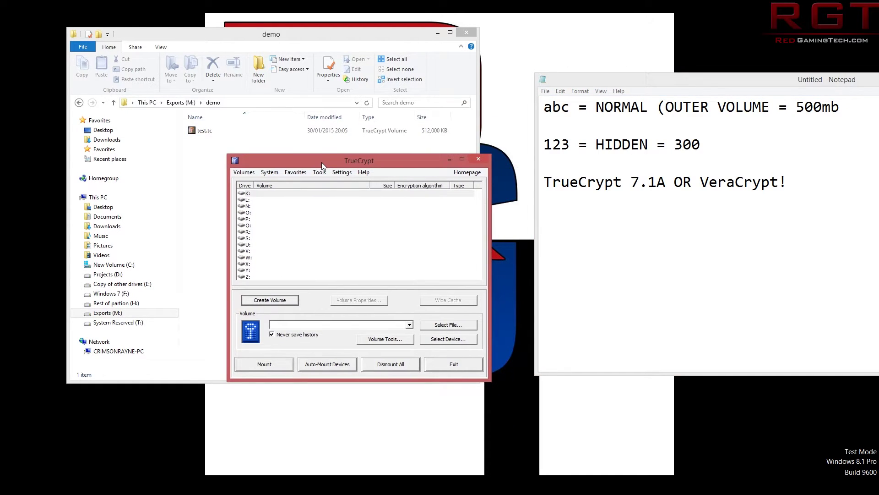
{"action": "left_click", "coordinate": [349, 131]}
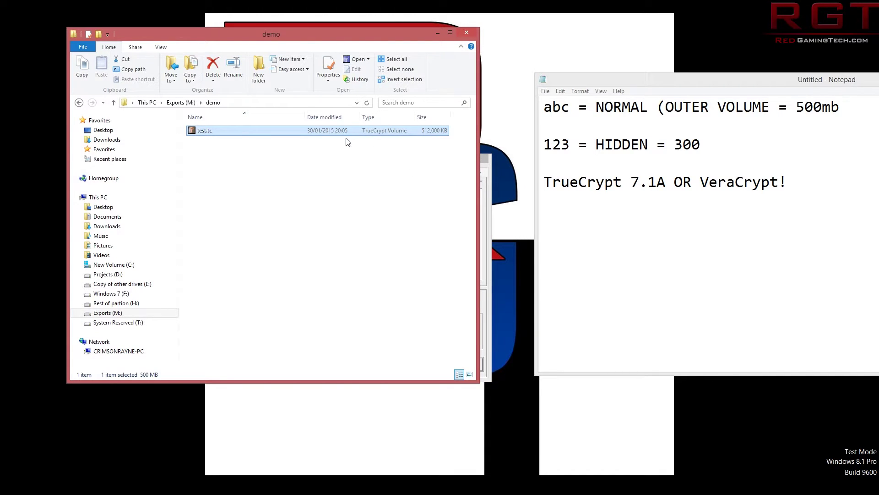
{"action": "left_click", "coordinate": [489, 195]}
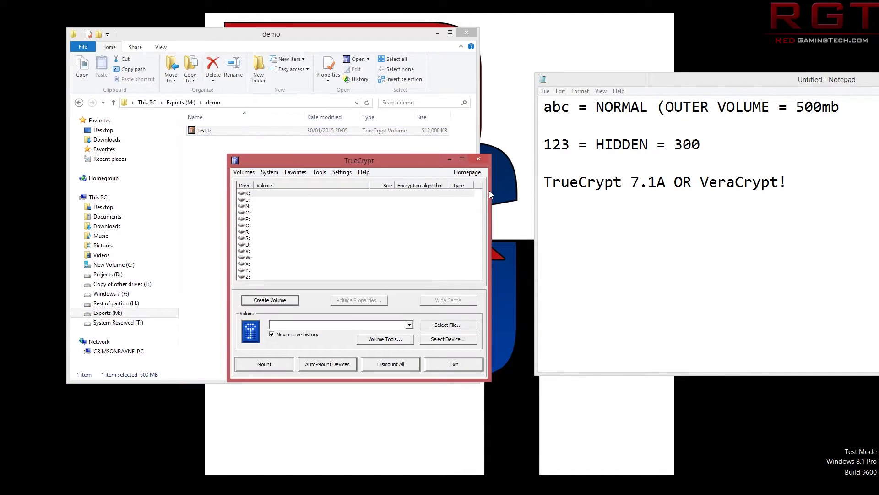
{"action": "left_click_drag", "start_coordinate": [387, 168], "coordinate": [432, 157]}
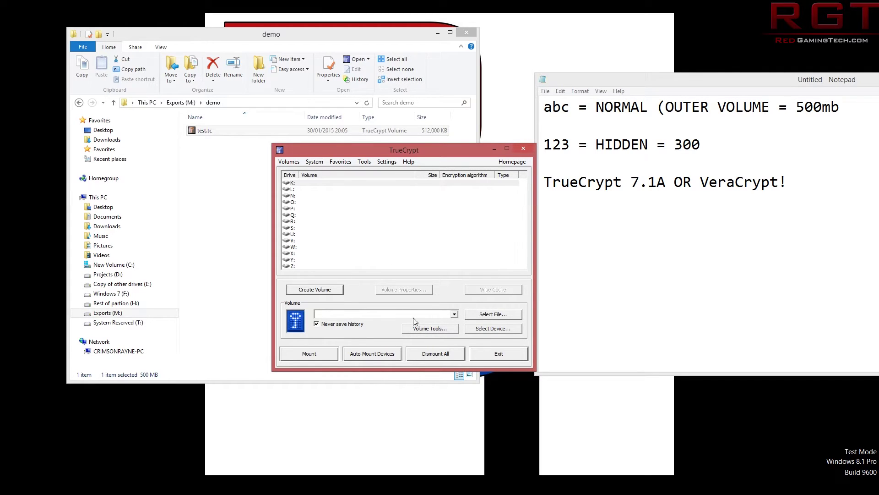
{"action": "left_click", "coordinate": [317, 358]}
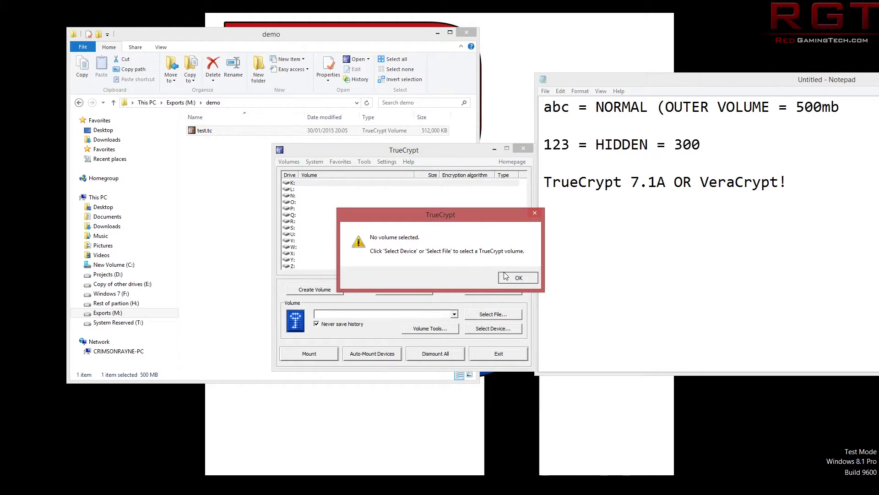
{"action": "left_click", "coordinate": [518, 277]}
Select M:\demo\test.tc as the volume through the file picker.
{"action": "left_click", "coordinate": [466, 317]}
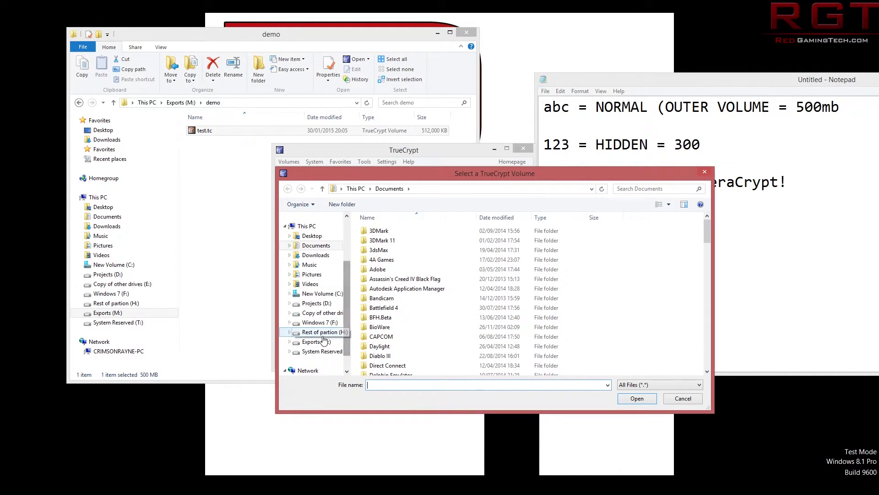
{"action": "left_click", "coordinate": [317, 341]}
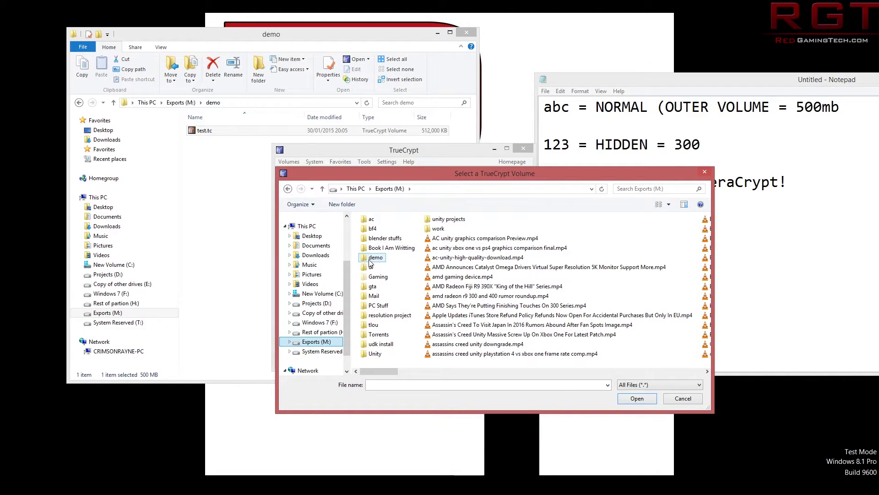
{"action": "double_click", "coordinate": [373, 258]}
{"action": "double_click", "coordinate": [377, 232]}
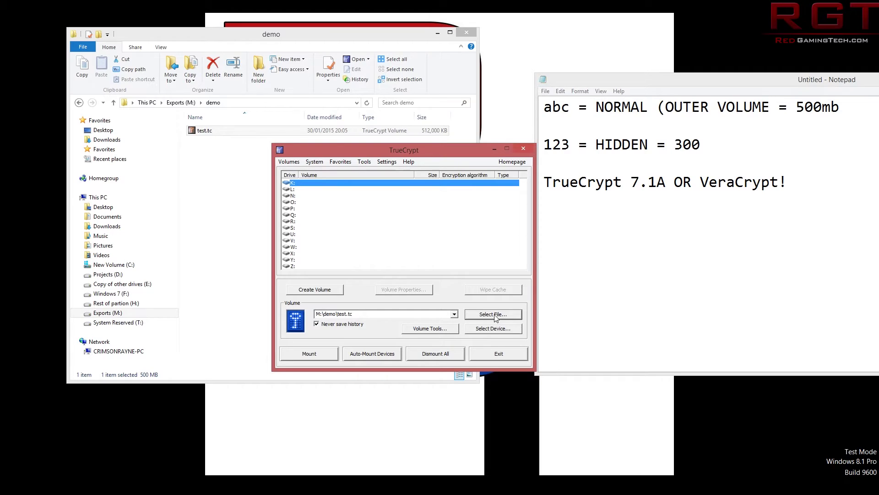
Mount test.tc's hidden 299 MB volume on K: by entering the hidden-volume password in plain view.
{"action": "left_click", "coordinate": [299, 356]}
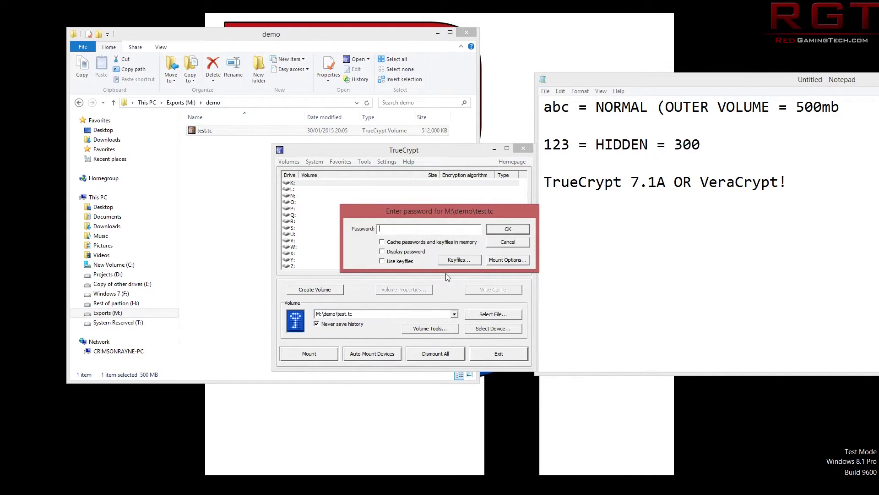
{"action": "left_click", "coordinate": [409, 256]}
{"action": "type", "text": "123"}
{"action": "left_click", "coordinate": [500, 230]}
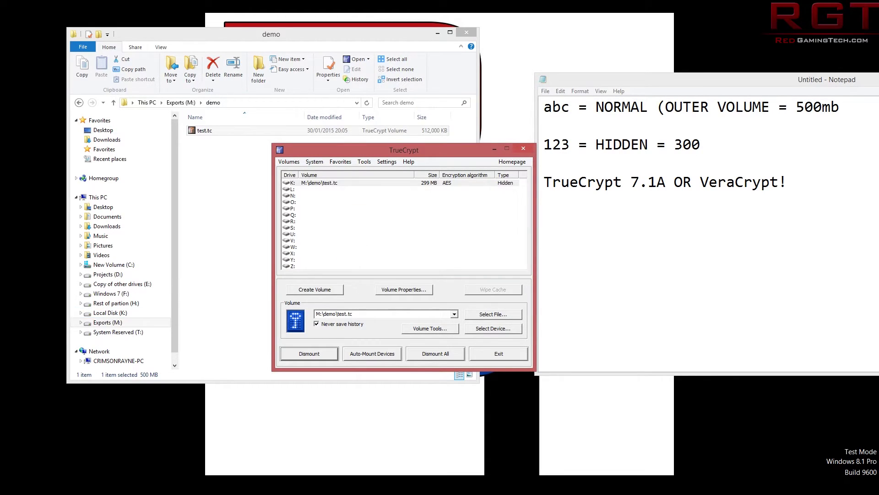
Bring the This PC window forward, reposition it, and open Local Disk (K:).
{"action": "mouse_move", "coordinate": [109, 493]}
{"action": "left_click", "coordinate": [152, 451]}
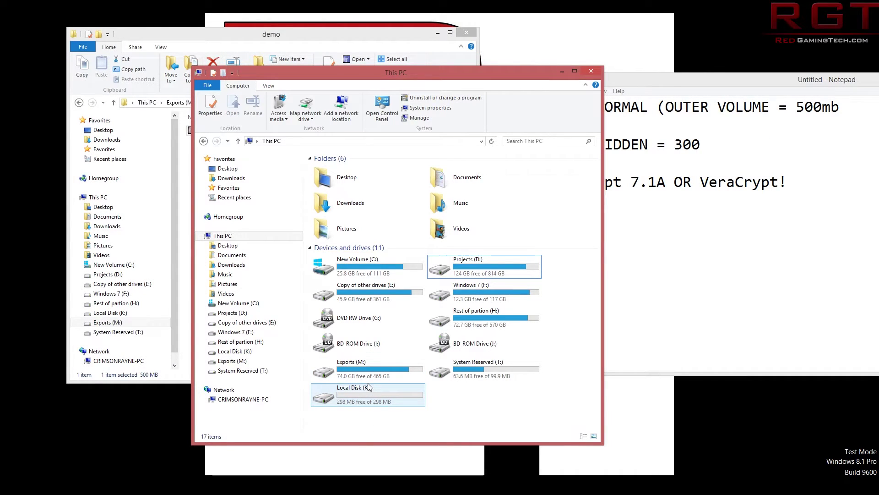
{"action": "mouse_move", "coordinate": [361, 394]}
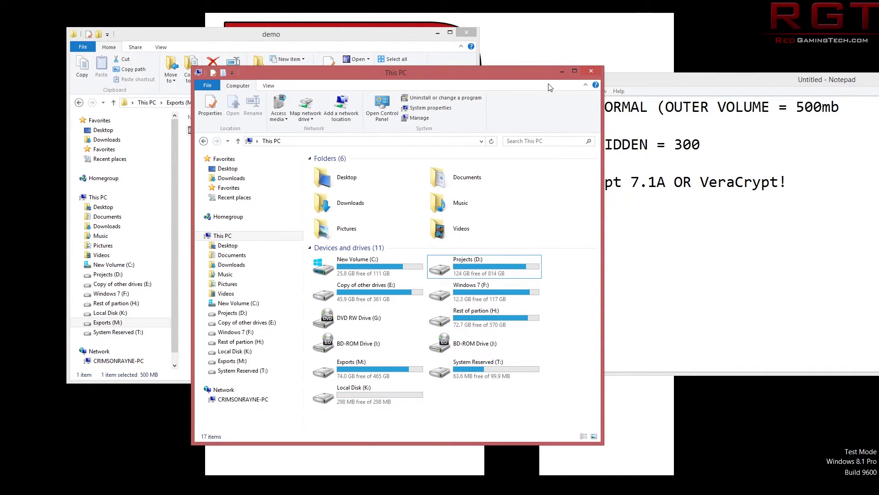
{"action": "left_click_drag", "start_coordinate": [528, 76], "coordinate": [485, 92]}
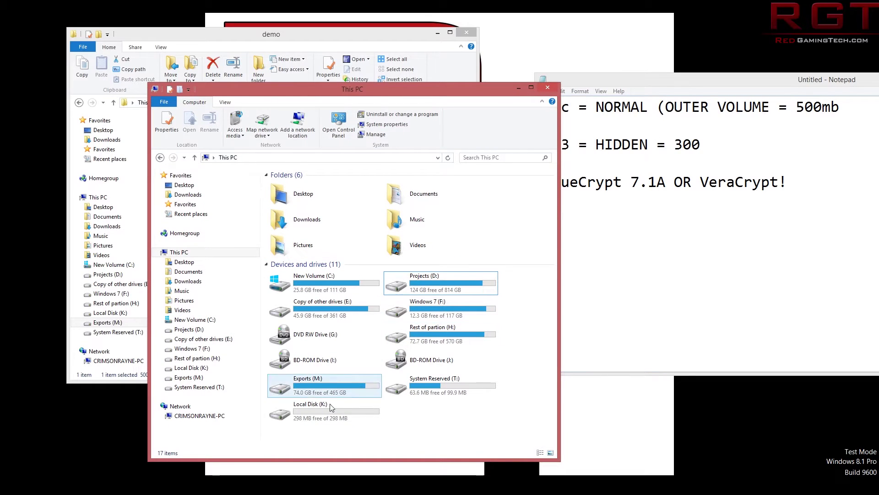
{"action": "double_click", "coordinate": [326, 411]}
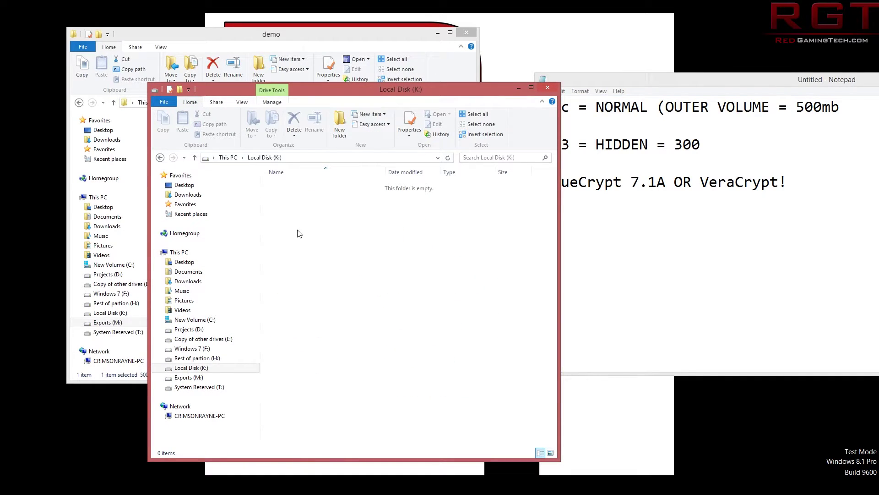
Create a new text document on K: named 'hidden document of secreetttssss'.
{"action": "right_click", "coordinate": [299, 233]}
{"action": "mouse_move", "coordinate": [266, 339]}
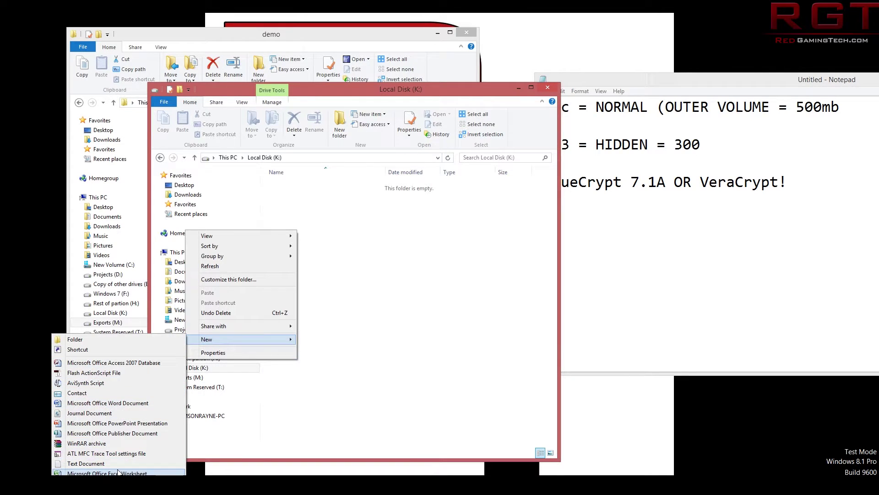
{"action": "left_click", "coordinate": [92, 463]}
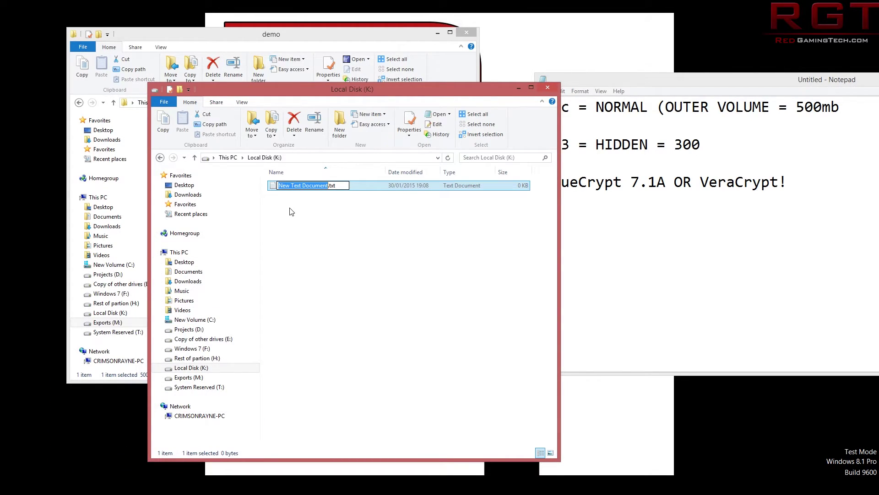
{"action": "type", "text": "hidden do"}
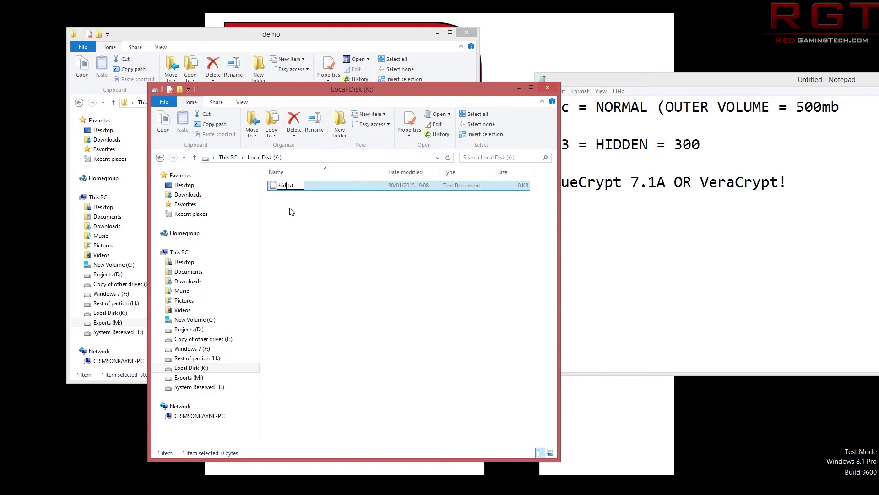
{"action": "type", "text": "cument of s"}
{"action": "type", "text": "ecreetttsss"}
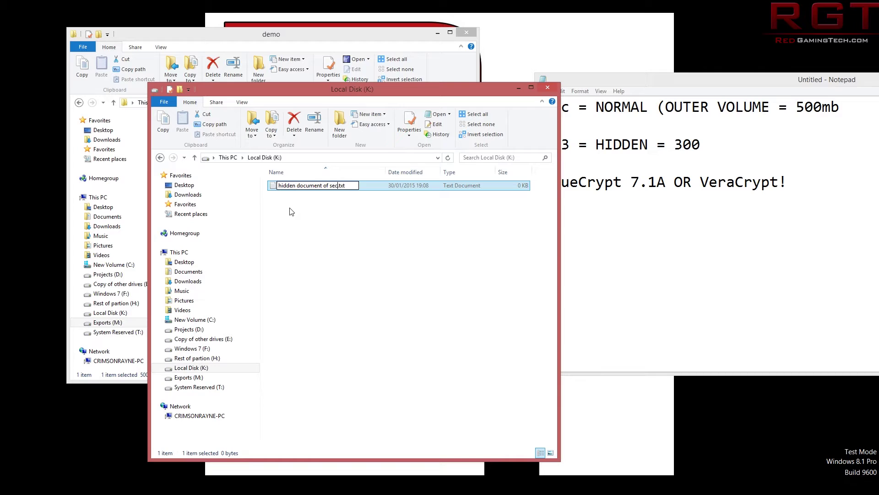
{"action": "type", "text": "s"}
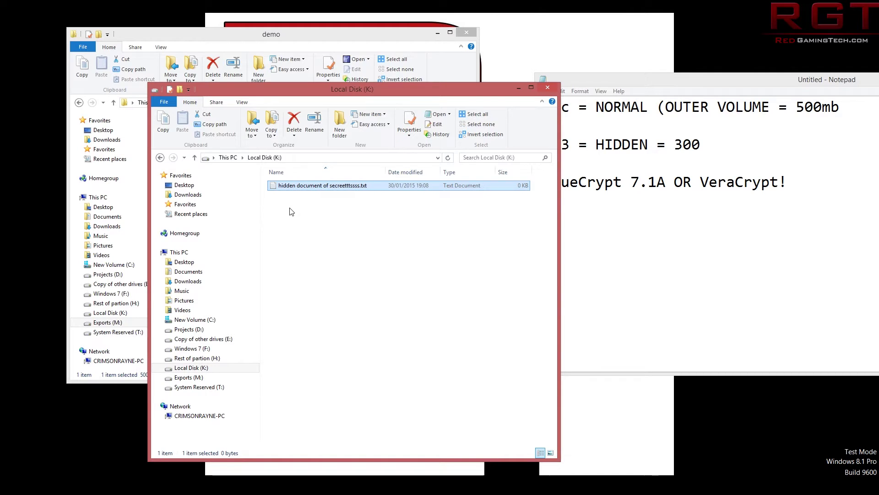
{"action": "key", "text": "Return"}
{"action": "key", "text": "Return"}
Write 'or something' in the file, close it, and reopen it to verify the text.
{"action": "type", "text": "or domethin"}
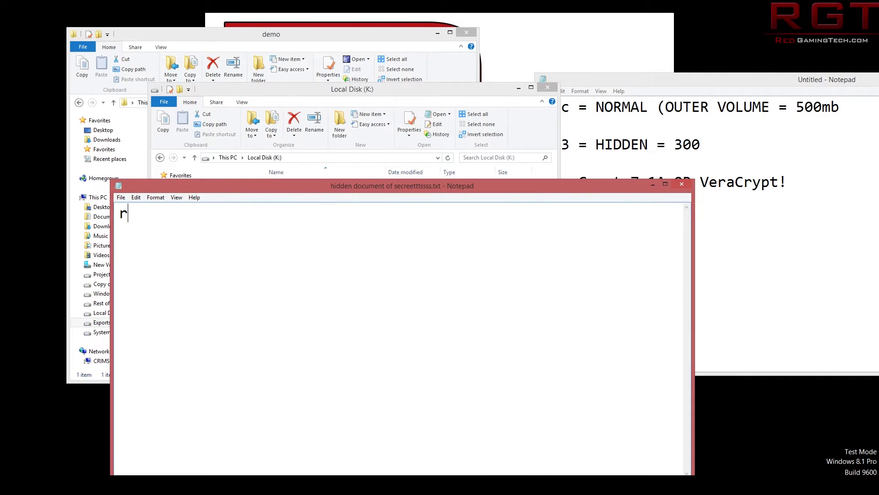
{"action": "key", "text": "BackSpace"}
{"action": "key", "text": "BackSpace"}
{"action": "key", "text": "BackSpace"}
{"action": "key", "text": "BackSpace"}
{"action": "key", "text": "BackSpace"}
{"action": "key", "text": "BackSpace"}
{"action": "key", "text": "BackSpace"}
{"action": "key", "text": "BackSpace"}
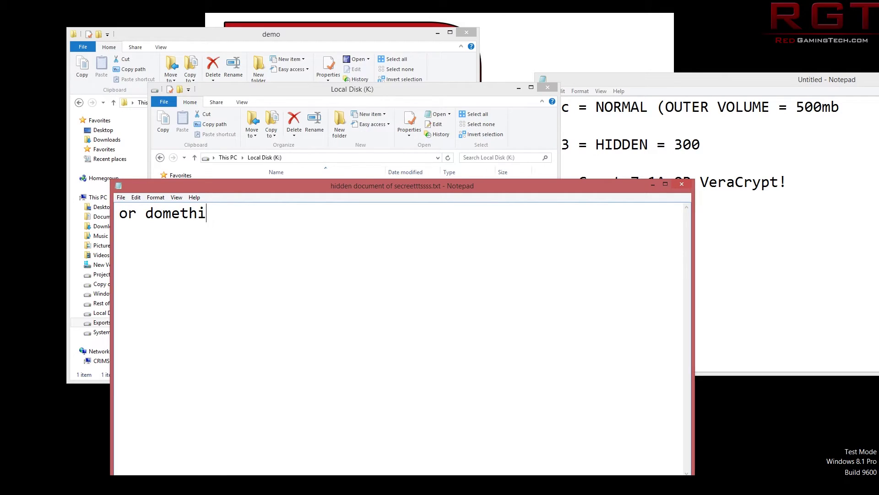
{"action": "type", "text": "something"}
{"action": "left_click", "coordinate": [683, 185]}
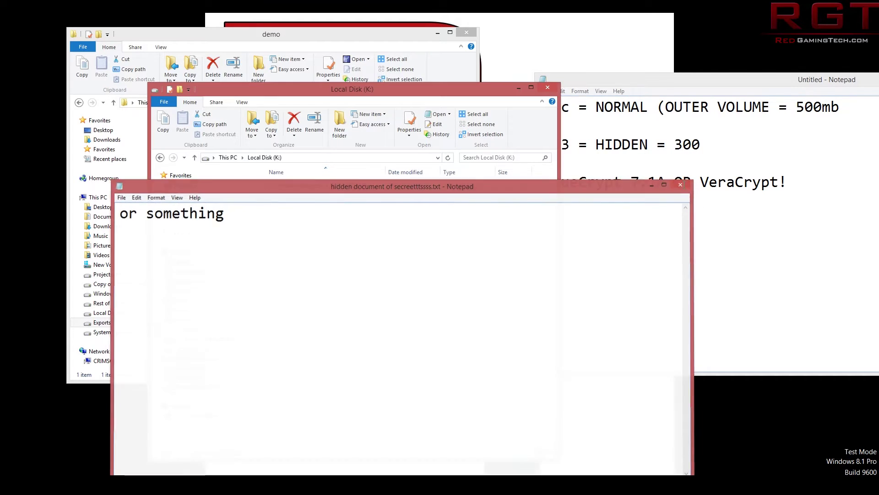
{"action": "double_click", "coordinate": [302, 182]}
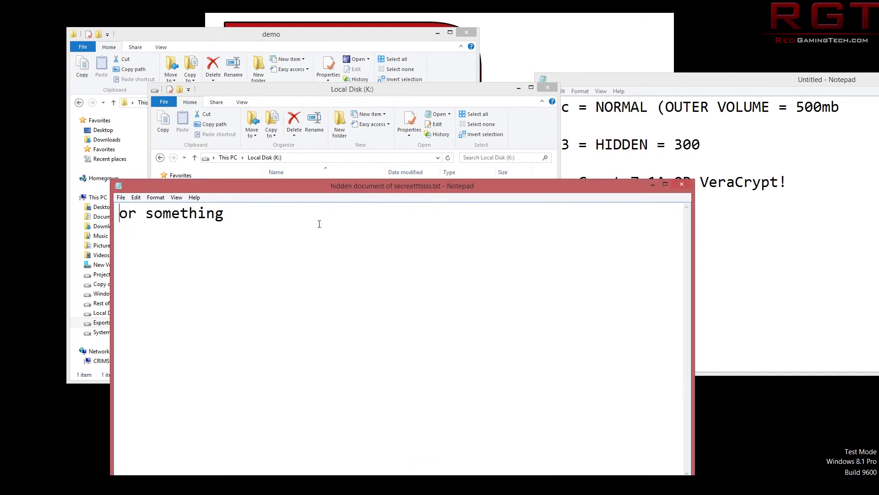
{"action": "left_click", "coordinate": [682, 184]}
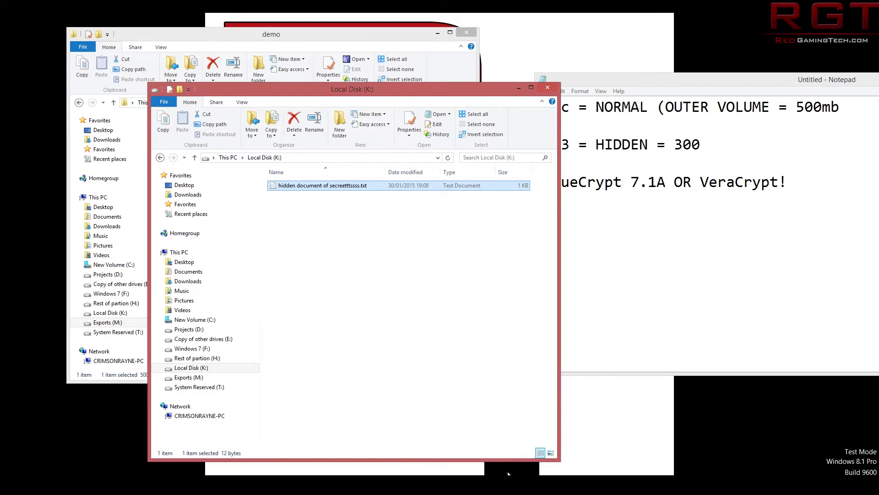
{"action": "key", "text": "alt+Tab"}
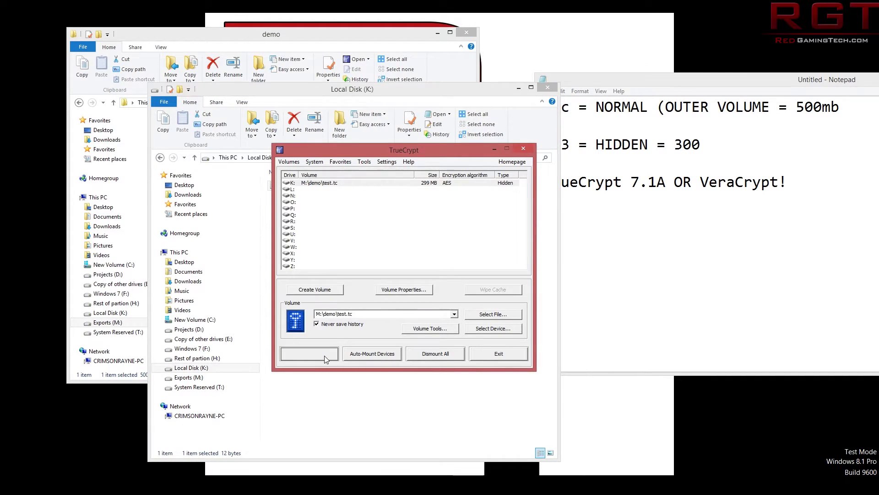
Dismount K: and remount test.tc by entering its password with Display password on.
{"action": "left_click", "coordinate": [324, 355]}
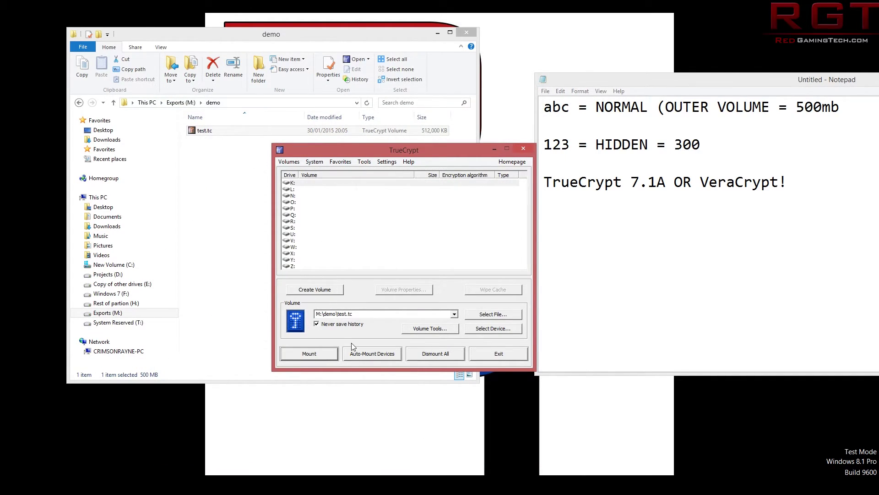
{"action": "left_click", "coordinate": [309, 353]}
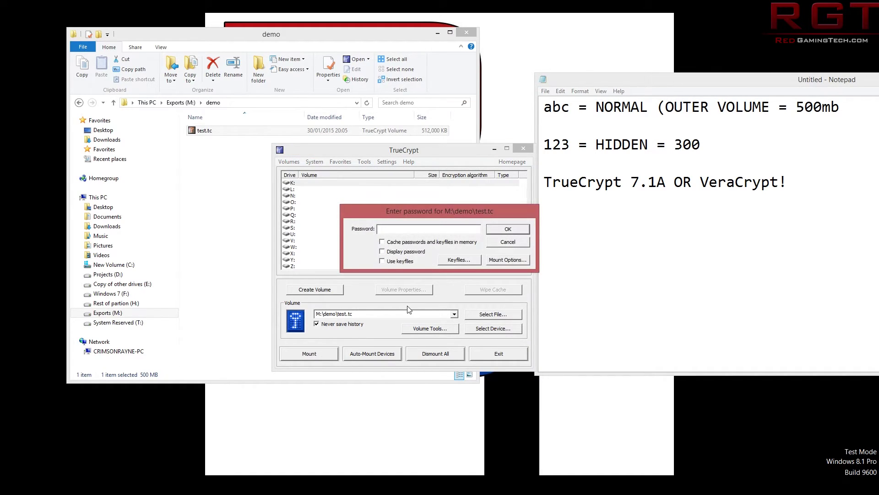
{"action": "type", "text": "abc"}
{"action": "left_click", "coordinate": [399, 255]}
{"action": "left_click", "coordinate": [508, 230]}
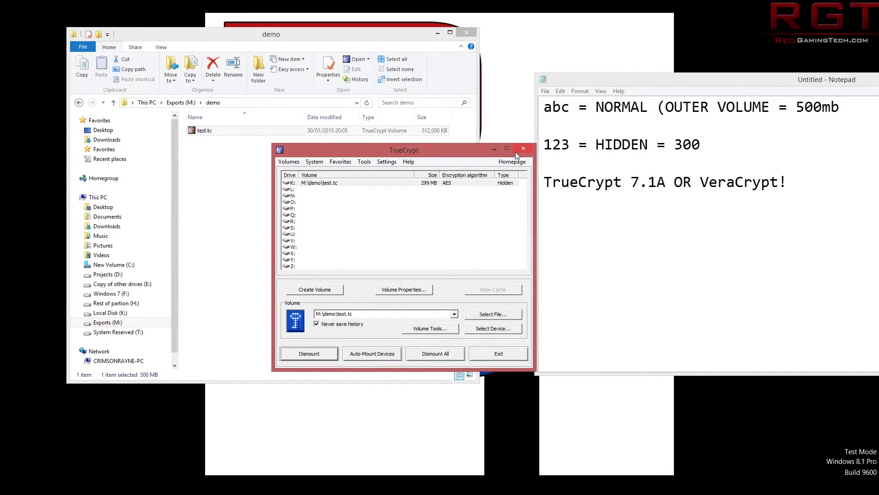
Open Local Disk (K:) from This PC to check the hidden document is still there, then close it.
{"action": "key", "text": "super+e"}
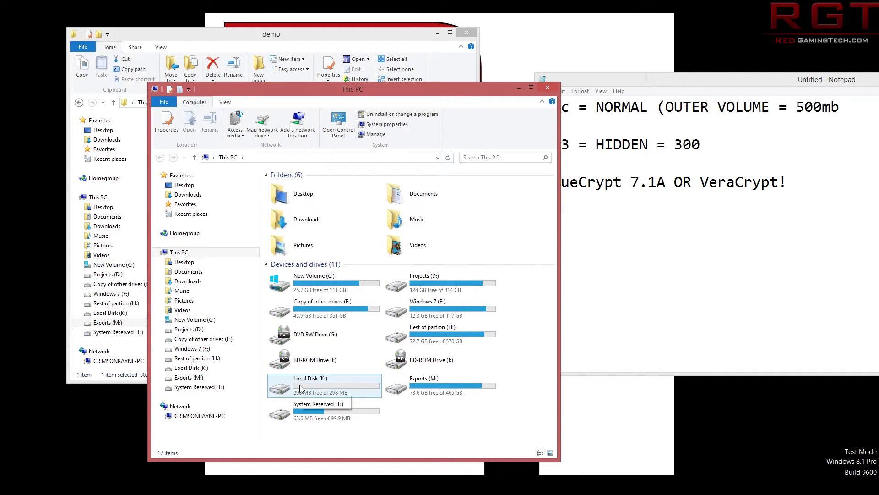
{"action": "mouse_move", "coordinate": [349, 86]}
{"action": "left_mouse_down"}
{"action": "mouse_move", "coordinate": [310, 142]}
{"action": "mouse_move", "coordinate": [285, 139]}
{"action": "mouse_move", "coordinate": [359, 94]}
{"action": "left_mouse_up"}
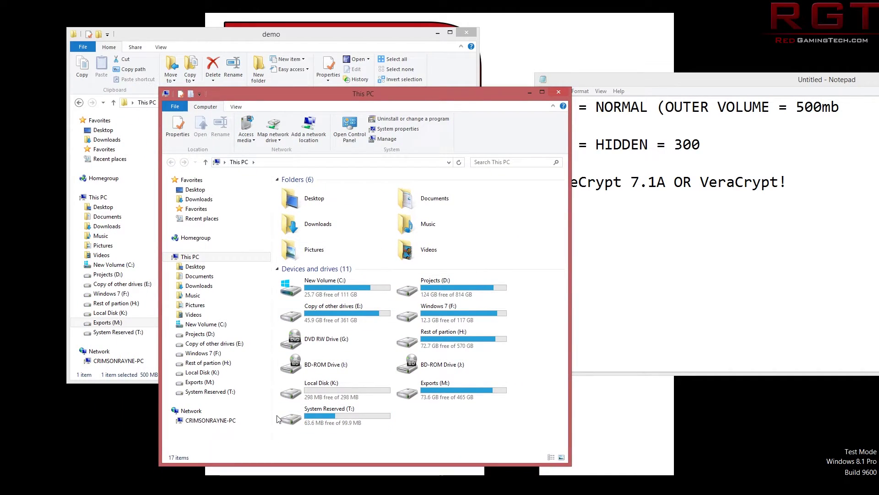
{"action": "double_click", "coordinate": [319, 386]}
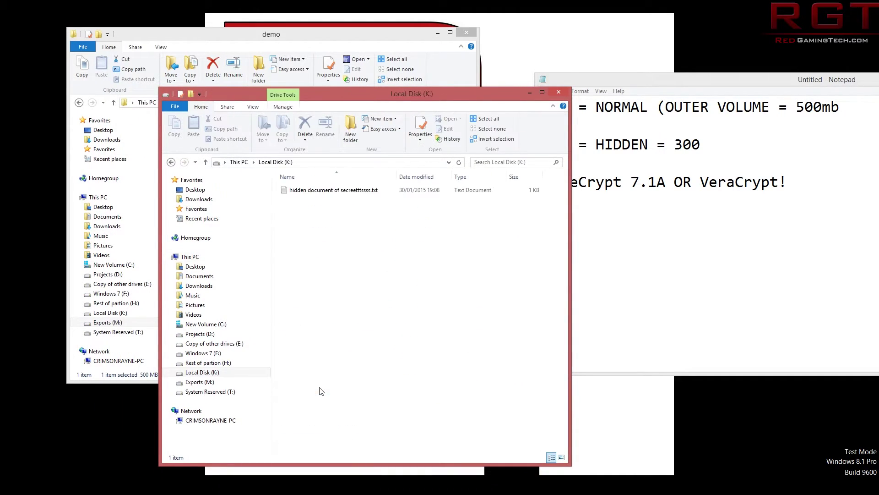
{"action": "left_click", "coordinate": [564, 92]}
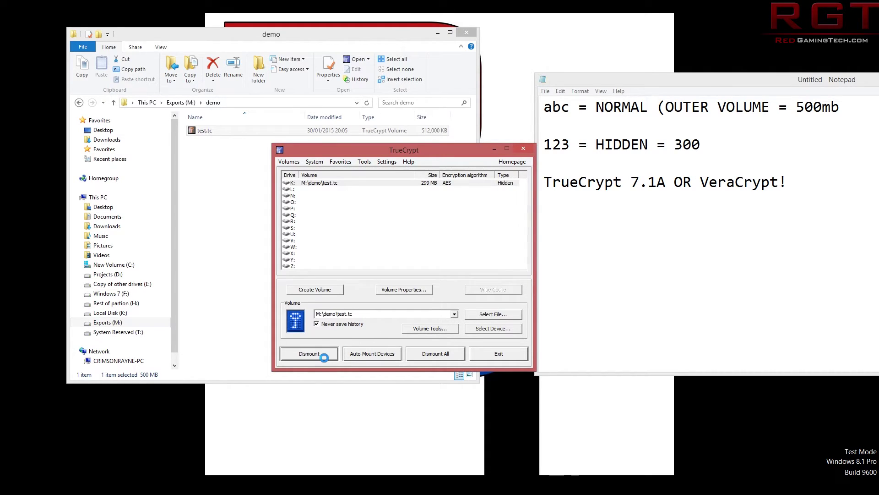
Mount the 499 MB outer Normal volume on K: with its password, then select K: in This PC.
{"action": "left_click", "coordinate": [328, 358]}
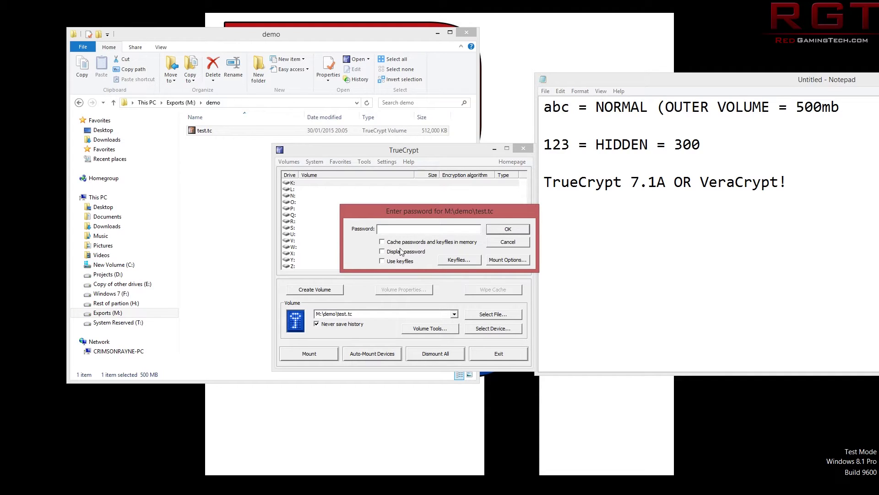
{"action": "left_click", "coordinate": [397, 252]}
{"action": "left_click", "coordinate": [399, 233]}
{"action": "type", "text": "abc"}
{"action": "left_click_drag", "start_coordinate": [592, 112], "coordinate": [640, 110]}
{"action": "left_click", "coordinate": [640, 110]}
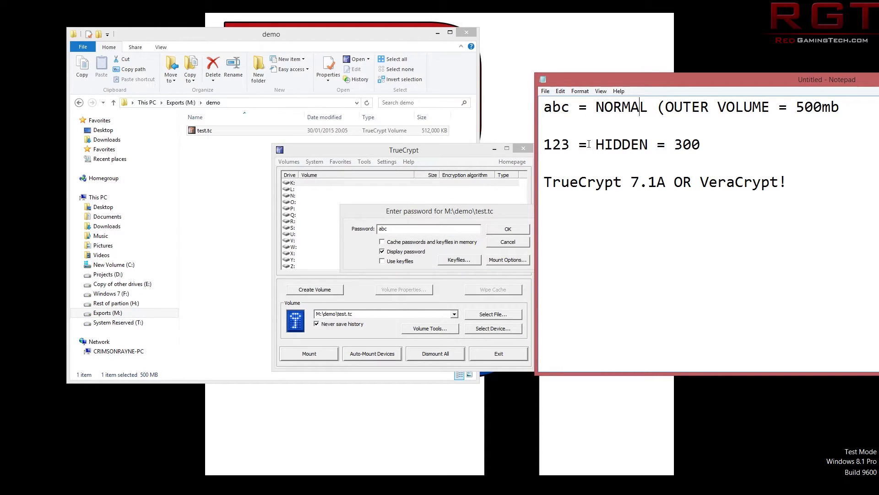
{"action": "left_click", "coordinate": [504, 229]}
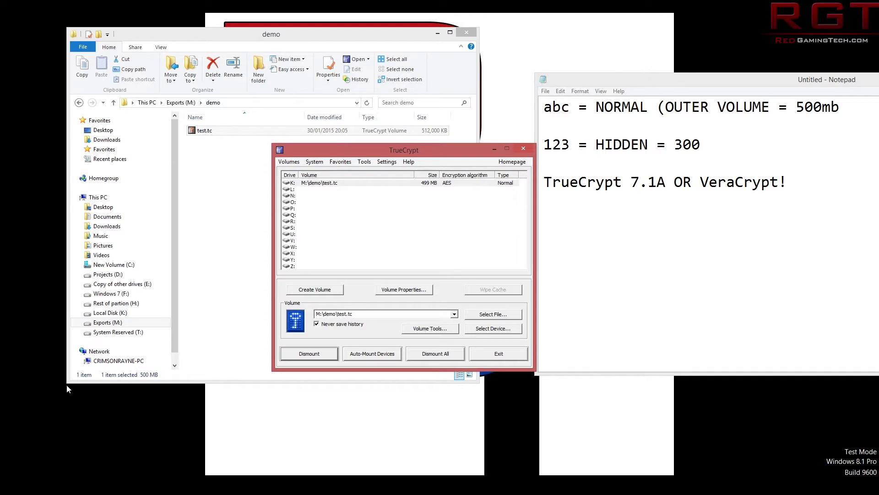
{"action": "key", "text": "super+e"}
{"action": "left_click", "coordinate": [322, 386]}
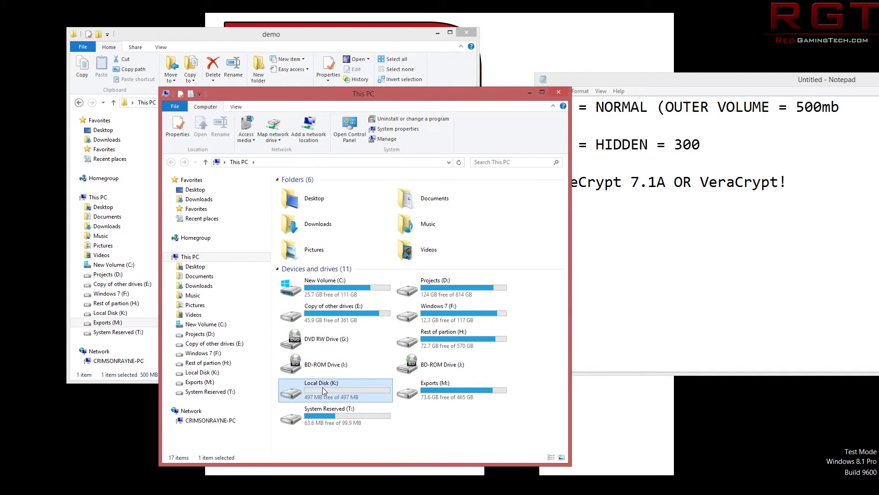
Open Local Disk (K:) to show the outer volume is empty, then bring up the password notes.
{"action": "double_click", "coordinate": [322, 387]}
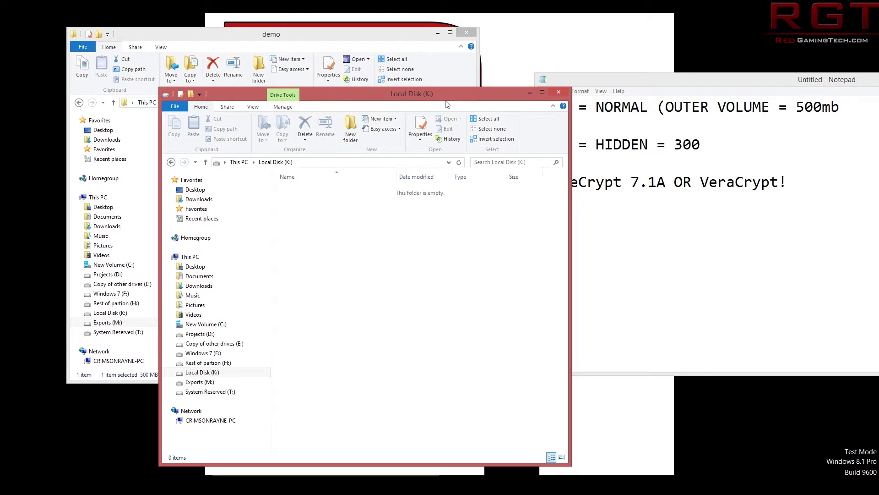
{"action": "left_click_drag", "start_coordinate": [451, 100], "coordinate": [446, 95]}
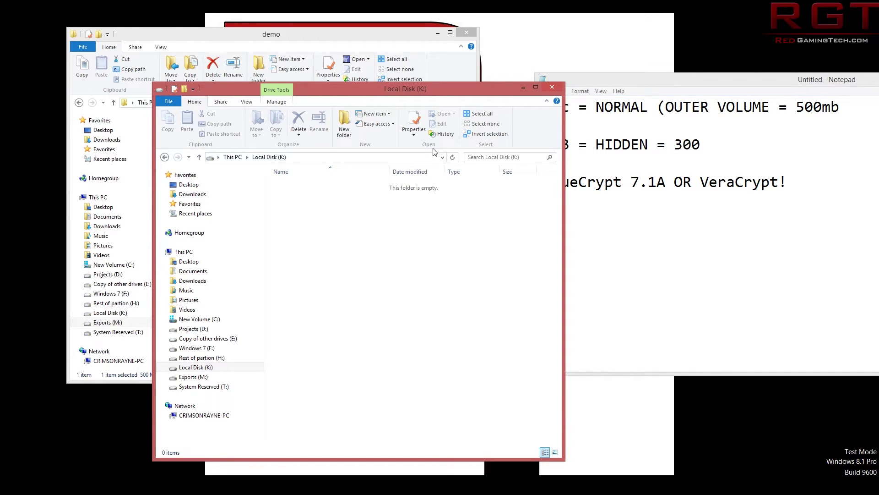
{"action": "left_click", "coordinate": [653, 85]}
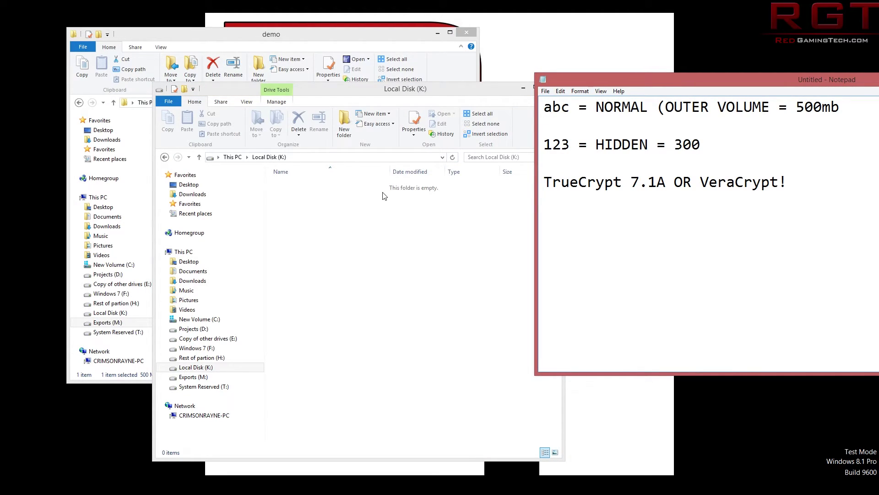
Rearrange the drive and notes windows, mark the hidden-volume line, and close the empty K: window.
{"action": "left_click_drag", "start_coordinate": [424, 88], "coordinate": [435, 59]}
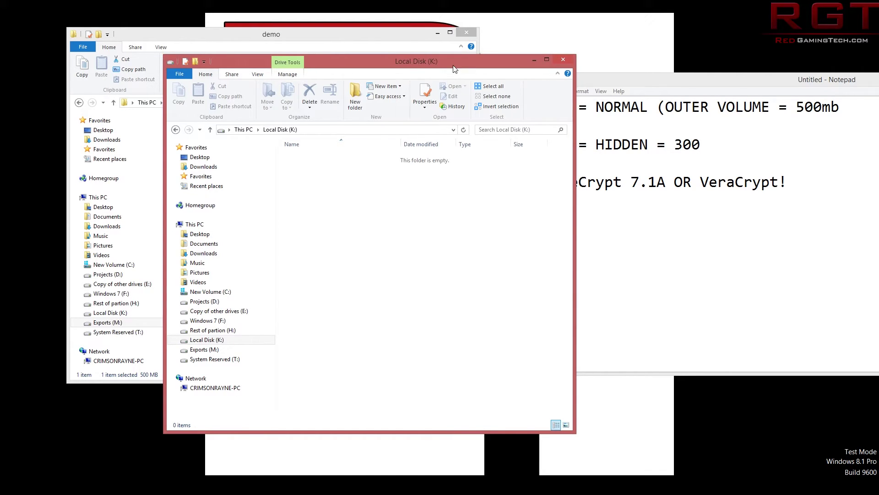
{"action": "left_click_drag", "start_coordinate": [454, 69], "coordinate": [419, 62]}
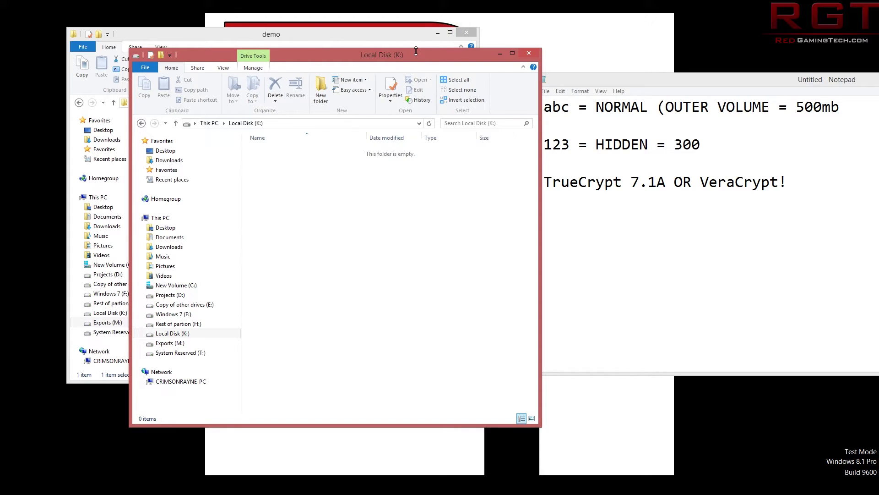
{"action": "left_click_drag", "start_coordinate": [408, 54], "coordinate": [422, 48]}
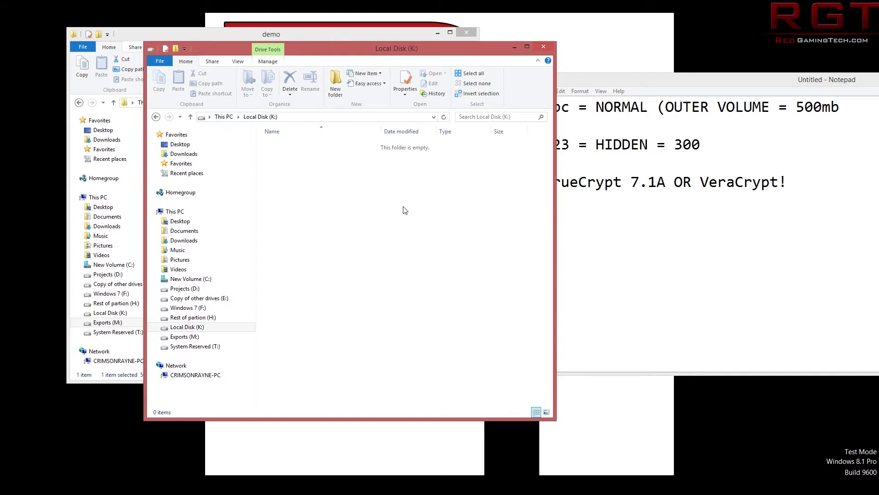
{"action": "mouse_move", "coordinate": [405, 52]}
{"action": "left_mouse_down"}
{"action": "mouse_move", "coordinate": [346, 83]}
{"action": "mouse_move", "coordinate": [417, 63]}
{"action": "left_mouse_up"}
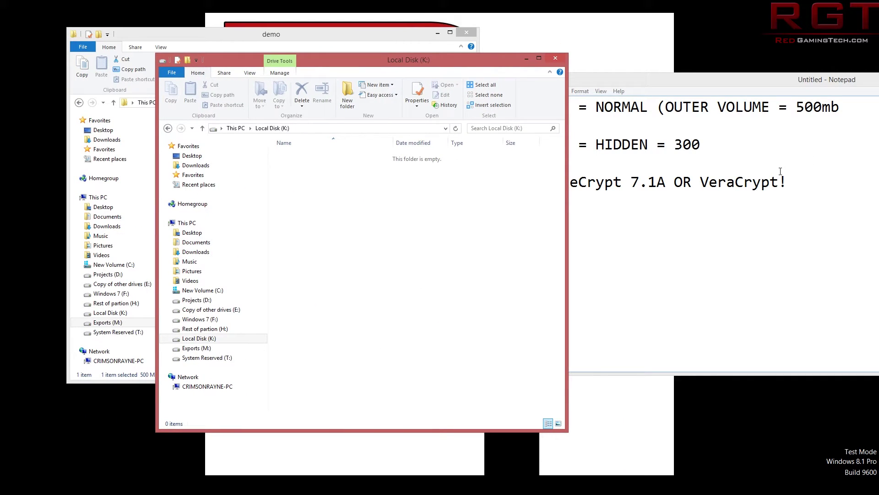
{"action": "left_click_drag", "start_coordinate": [802, 81], "coordinate": [799, 114]}
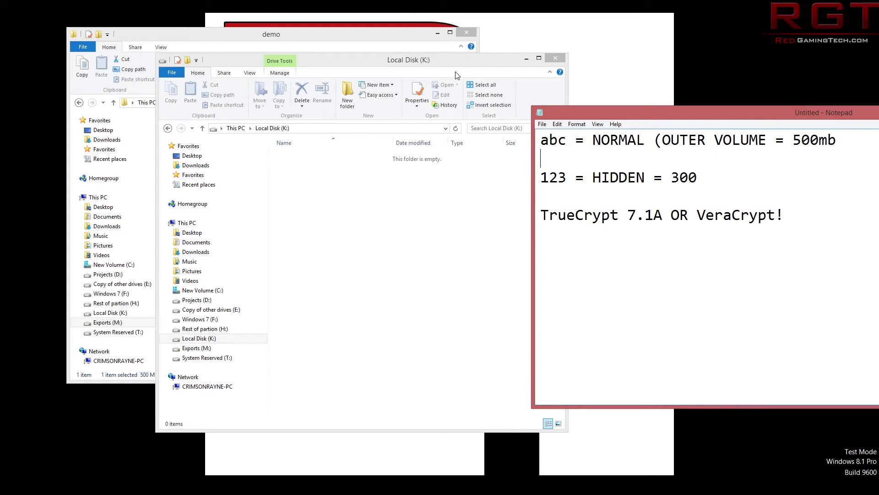
{"action": "left_click_drag", "start_coordinate": [457, 64], "coordinate": [350, 63]}
{"action": "left_click_drag", "start_coordinate": [542, 177], "coordinate": [693, 174]}
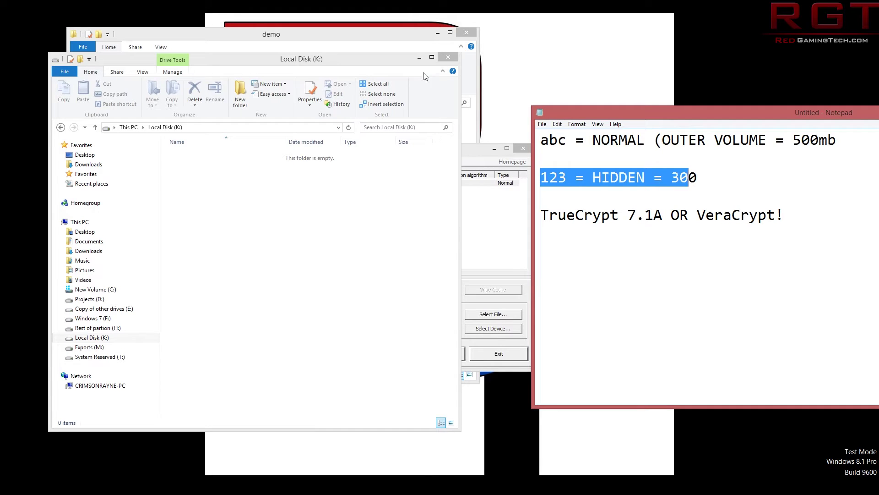
{"action": "left_click_drag", "start_coordinate": [373, 68], "coordinate": [405, 81]}
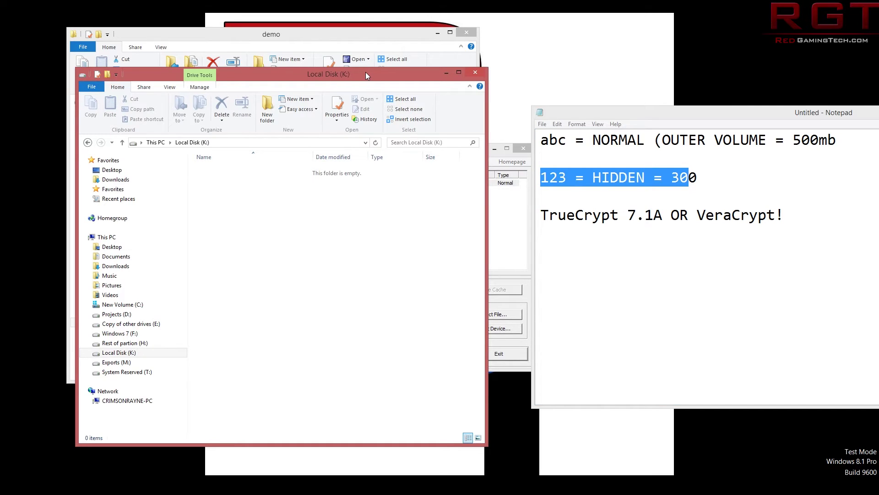
{"action": "left_click_drag", "start_coordinate": [366, 72], "coordinate": [403, 64]}
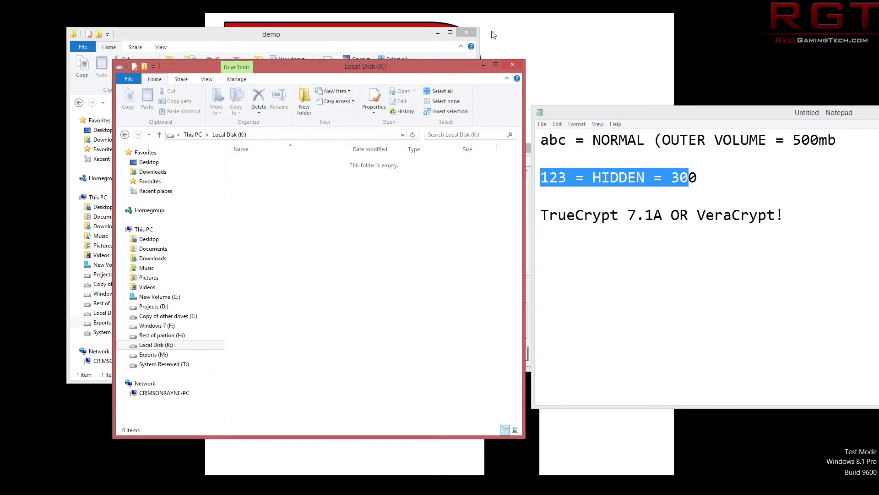
{"action": "left_click", "coordinate": [507, 61]}
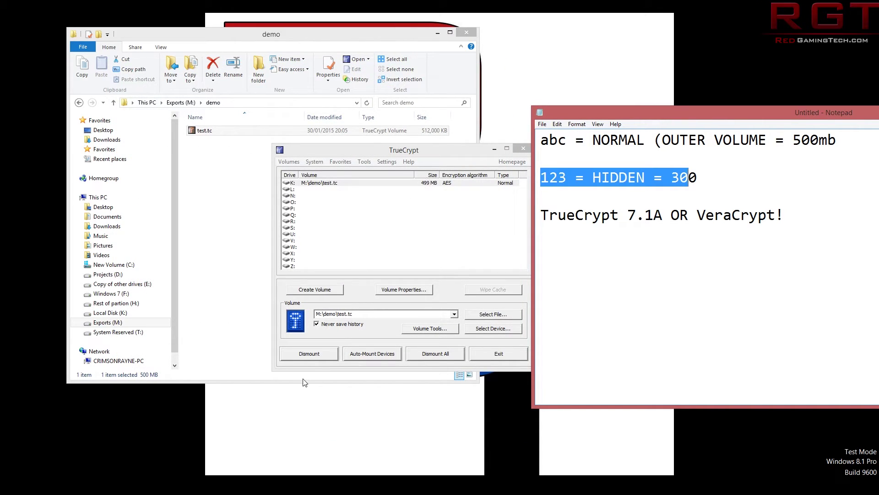
Dismount K:, then enable Protect hidden volume with the hidden-volume password in Mount Options.
{"action": "left_click", "coordinate": [307, 355]}
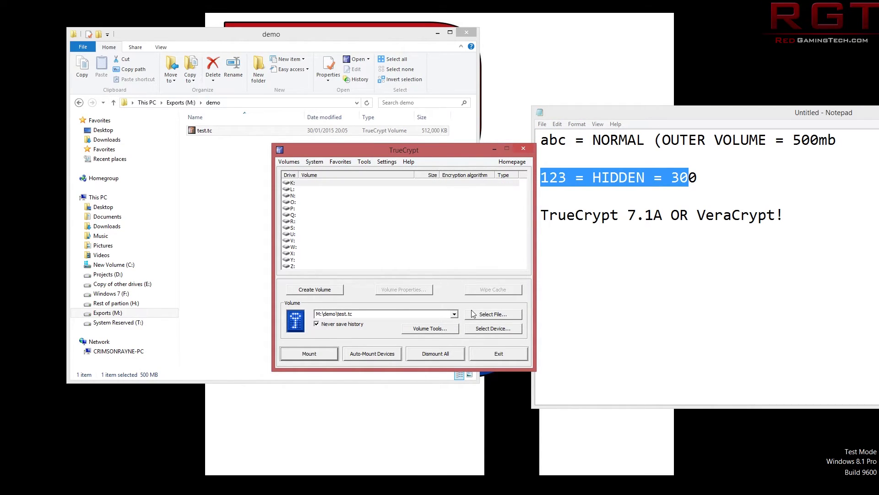
{"action": "left_click", "coordinate": [319, 358]}
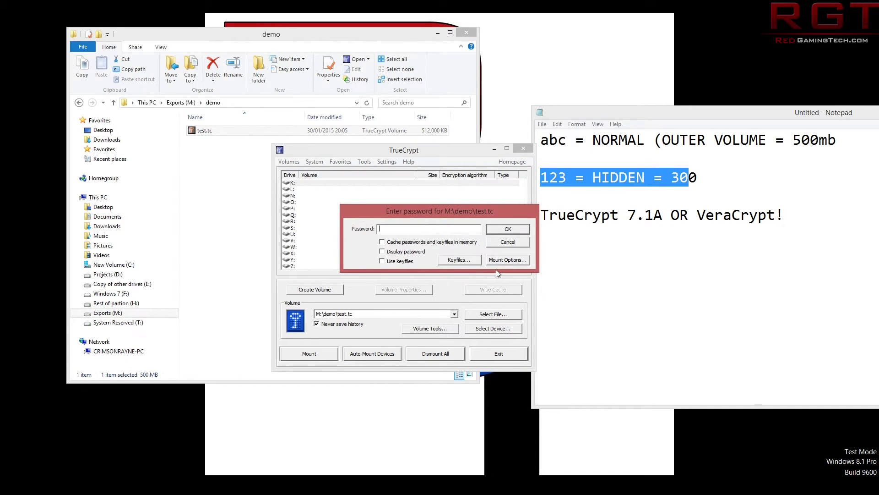
{"action": "left_click", "coordinate": [501, 261]}
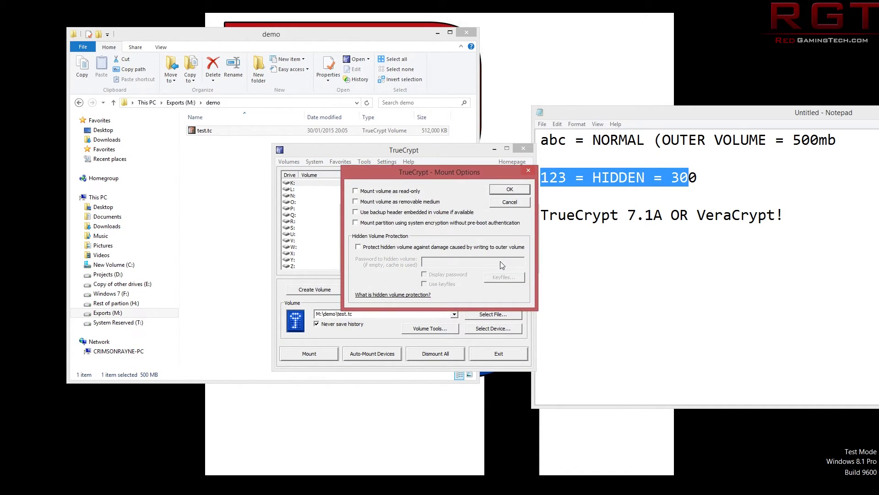
{"action": "left_click", "coordinate": [361, 248]}
{"action": "left_click", "coordinate": [450, 261]}
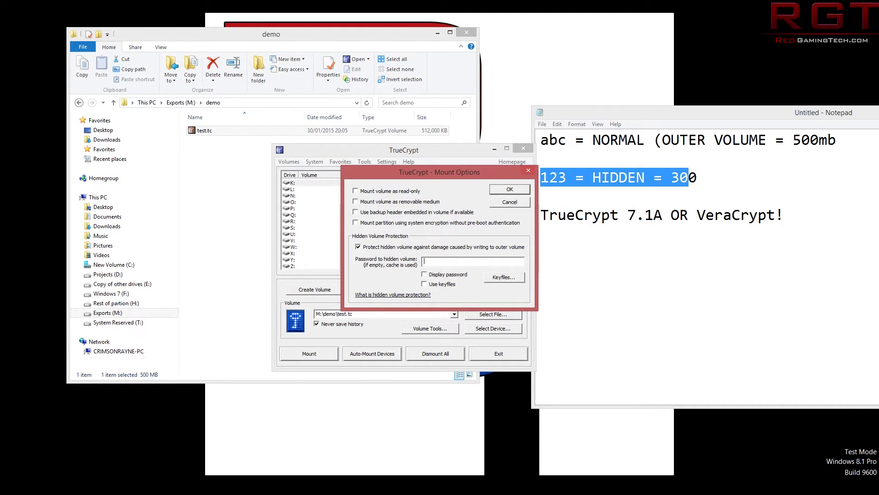
{"action": "type", "text": "123"}
{"action": "left_click", "coordinate": [431, 273]}
{"action": "left_click", "coordinate": [498, 189]}
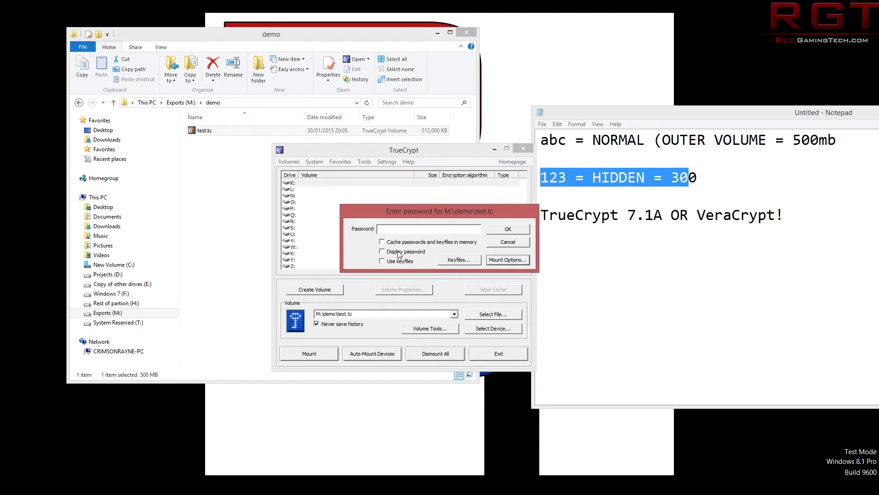
Enter the outer-volume password, mount test.tc on K:, and accept the hidden-volume protection notice.
{"action": "left_click", "coordinate": [399, 253]}
{"action": "left_click", "coordinate": [403, 228]}
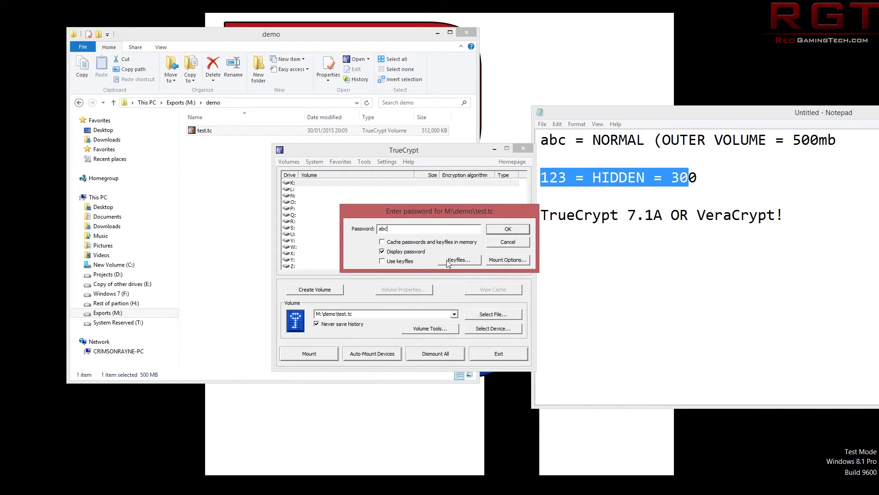
{"action": "left_click", "coordinate": [507, 229]}
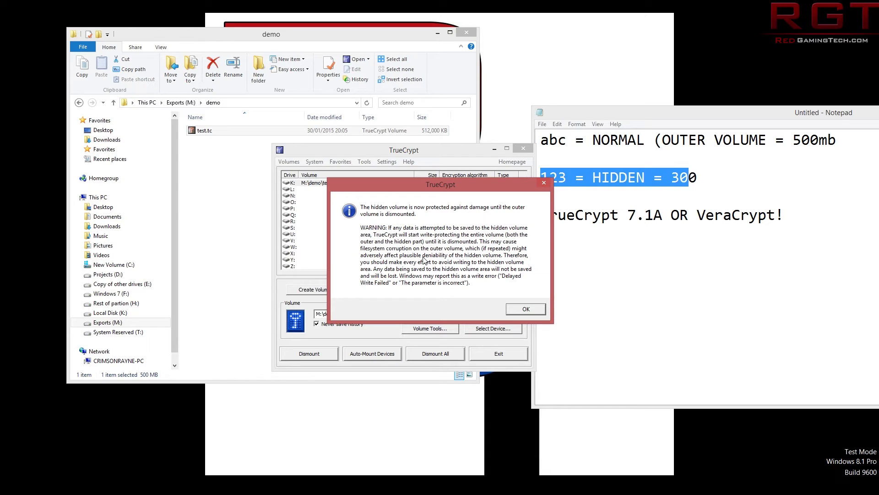
{"action": "left_click", "coordinate": [526, 309]}
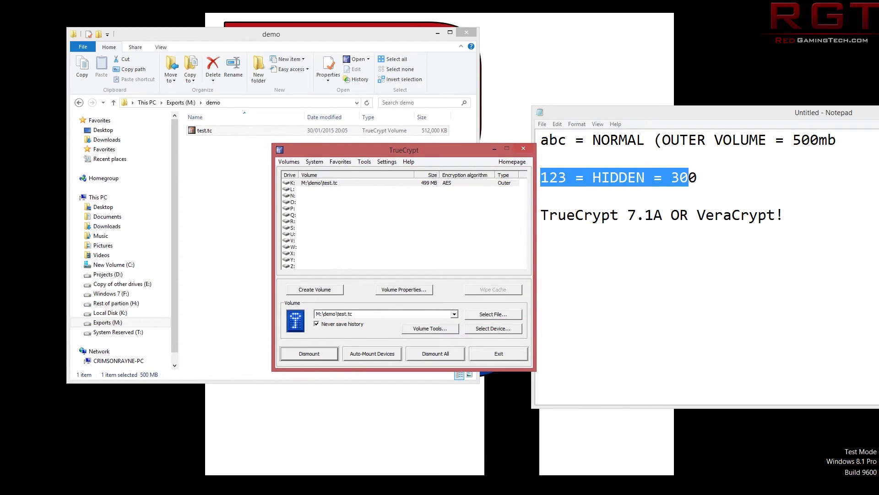
Open Local Disk (K:) and create a new text document named out.txt.
{"action": "left_click", "coordinate": [213, 410]}
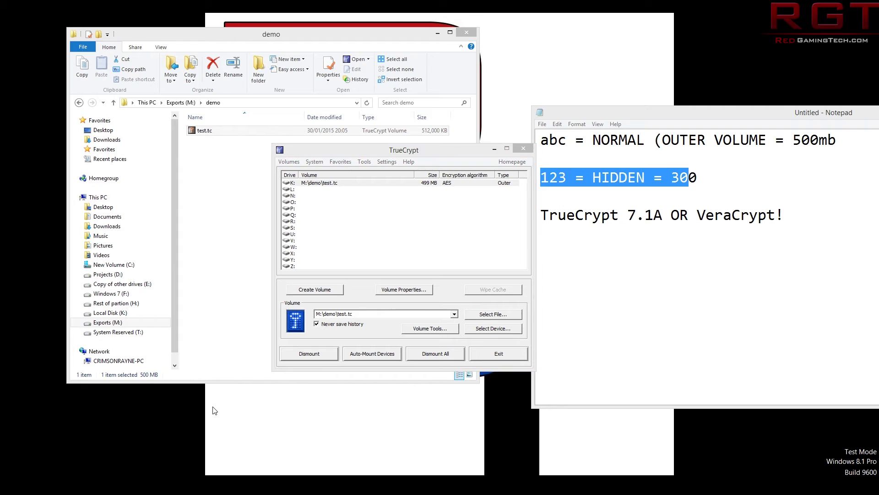
{"action": "key", "text": "super+e"}
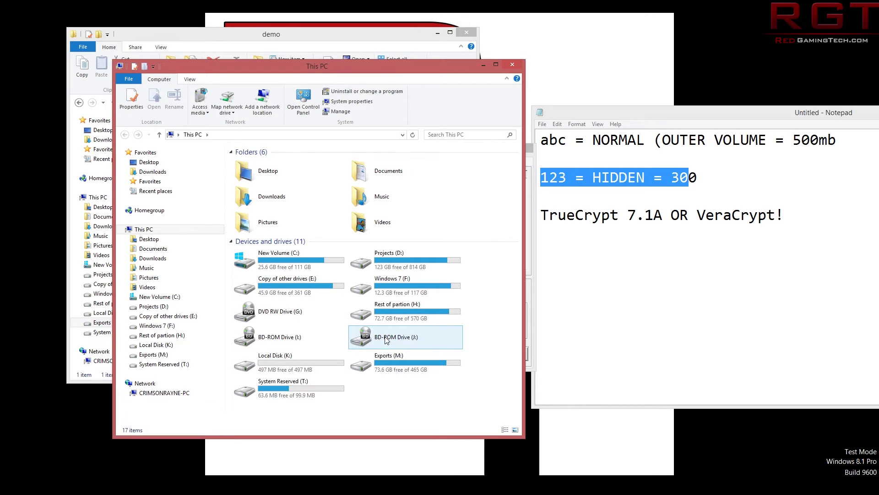
{"action": "double_click", "coordinate": [298, 357]}
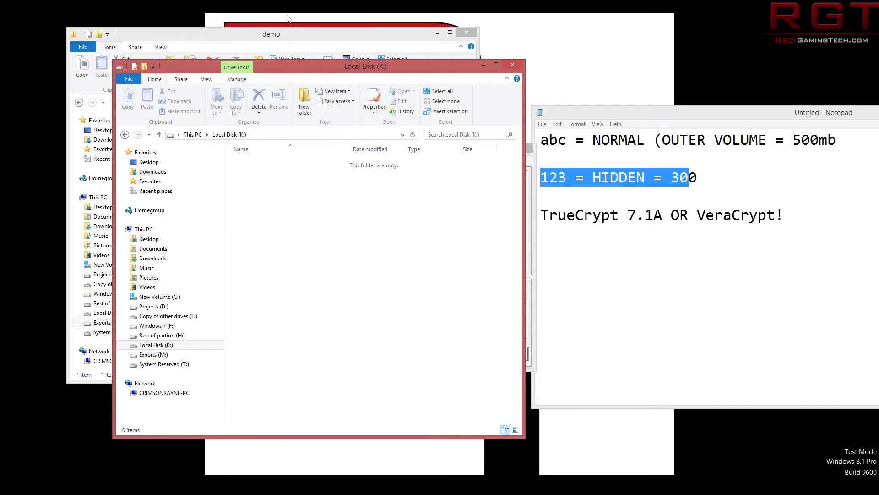
{"action": "right_click", "coordinate": [288, 200]}
{"action": "mouse_move", "coordinate": [247, 310]}
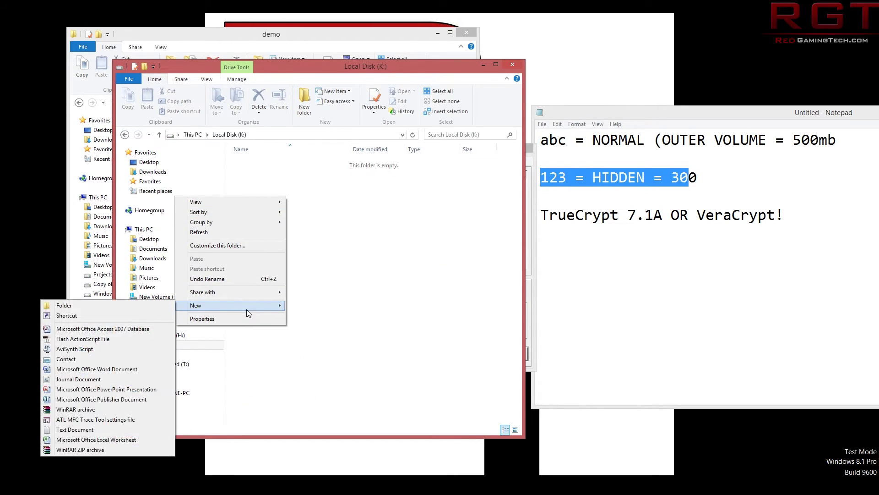
{"action": "left_click", "coordinate": [146, 430]}
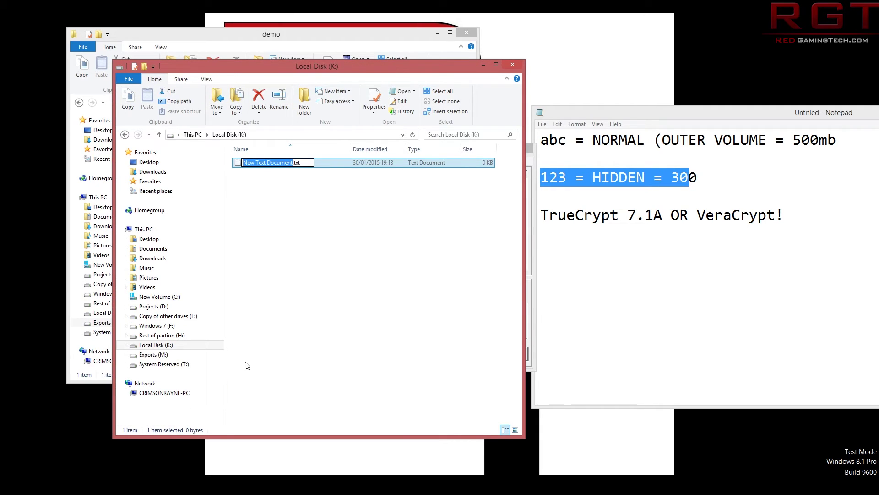
{"action": "type", "text": "out"}
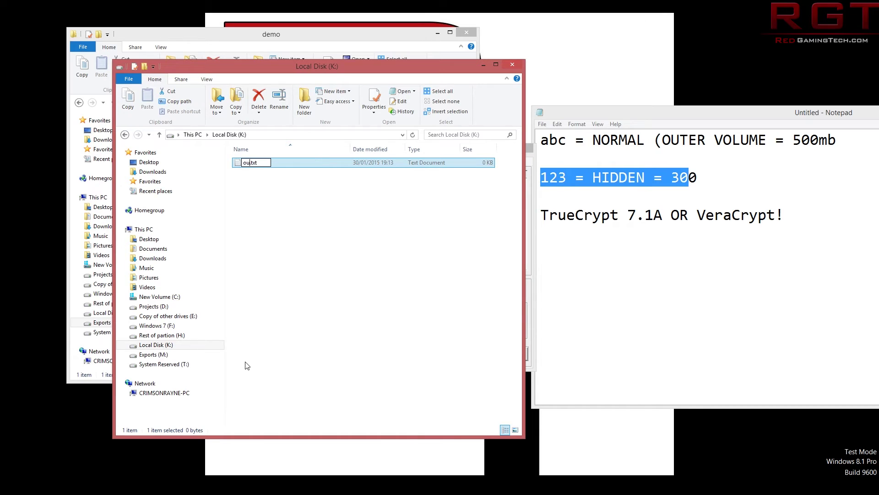
{"action": "key", "text": "Return"}
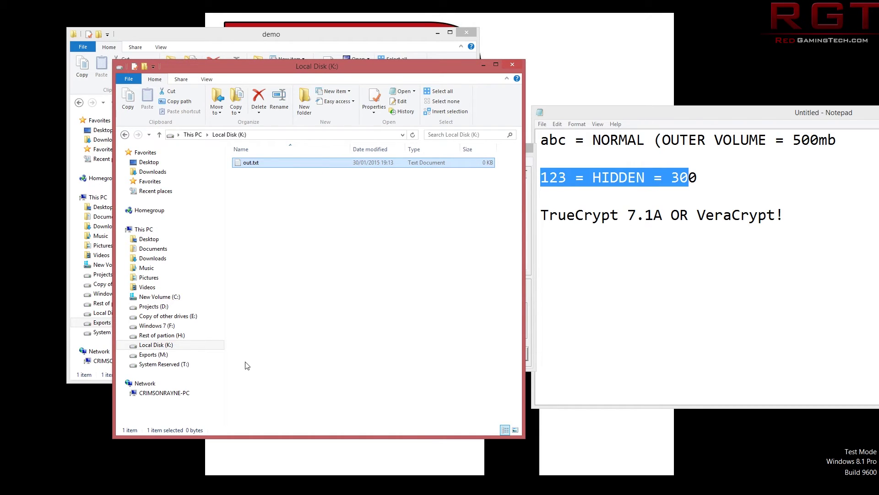
Write 'this for the sakes of teh demoz' in out.txt, save it, and reopen it to check.
{"action": "key", "text": "Return"}
{"action": "type", "text": "th"}
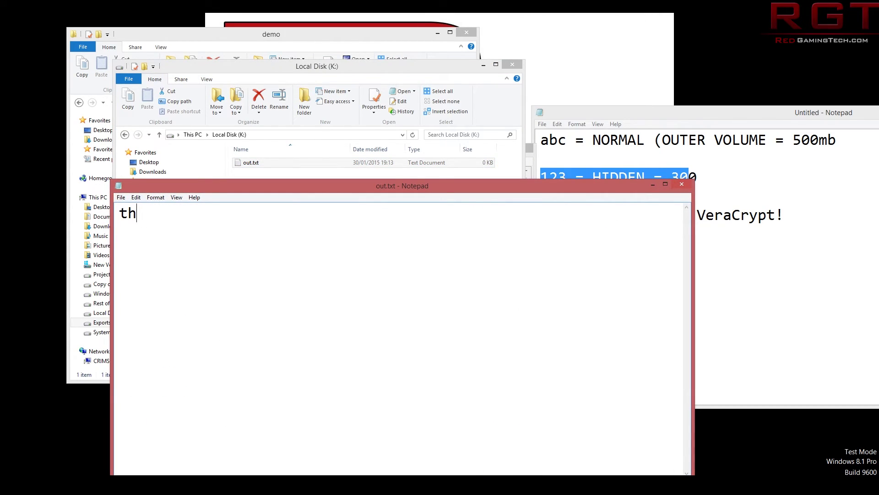
{"action": "type", "text": "is for "}
{"action": "type", "text": "for"}
{"action": "key", "text": "BackSpace"}
{"action": "key", "text": "BackSpace"}
{"action": "key", "text": "BackSpace"}
{"action": "key", "text": "BackSpace"}
{"action": "key", "text": "BackSpace"}
{"action": "type", "text": "the sakes of "}
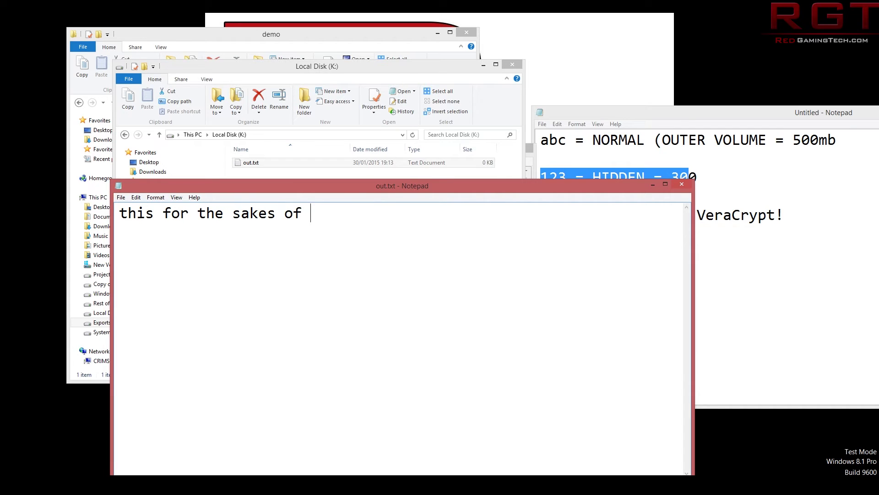
{"action": "type", "text": "teh demox"}
{"action": "key", "text": "BackSpace"}
{"action": "type", "text": "z"}
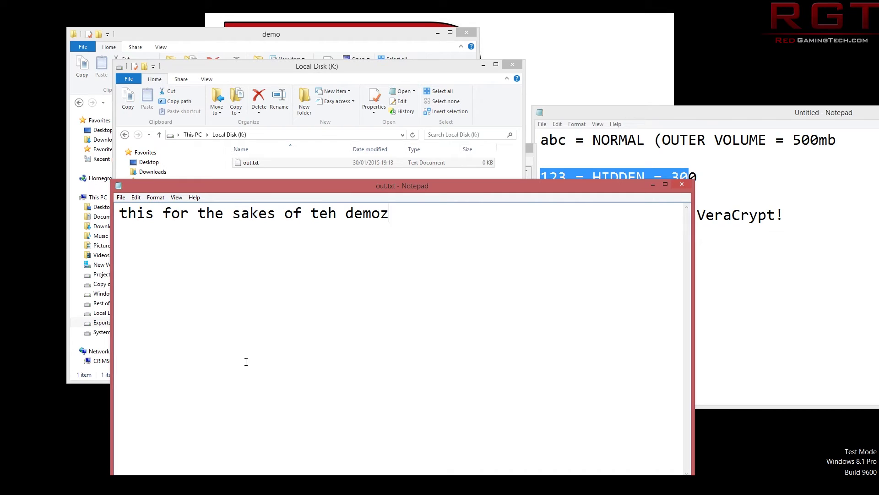
{"action": "key", "text": "ctrl+s"}
{"action": "left_click", "coordinate": [682, 184]}
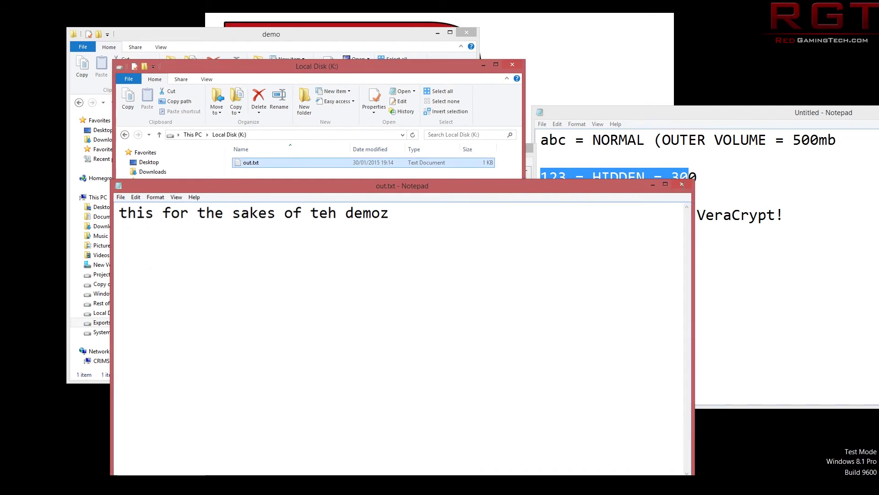
{"action": "key", "text": "Return"}
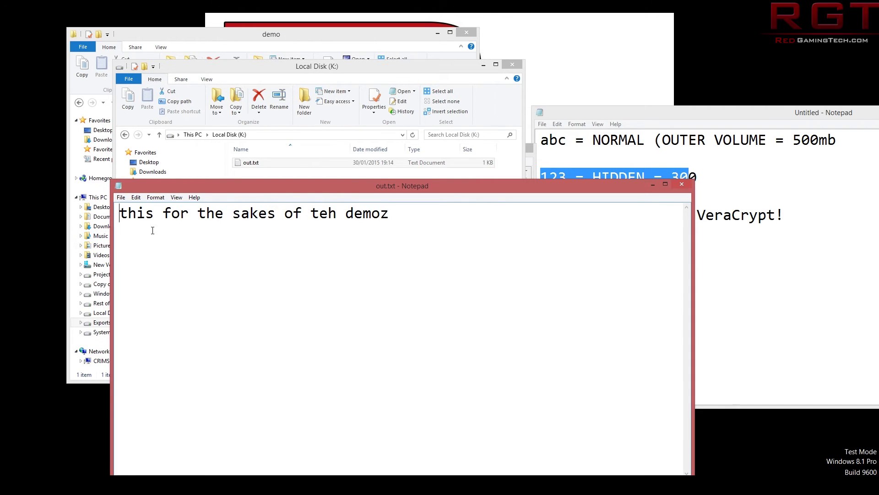
Close out.txt, dismount the outer volume, and remount test.tc's hidden volume on K: with its password.
{"action": "left_click", "coordinate": [675, 184]}
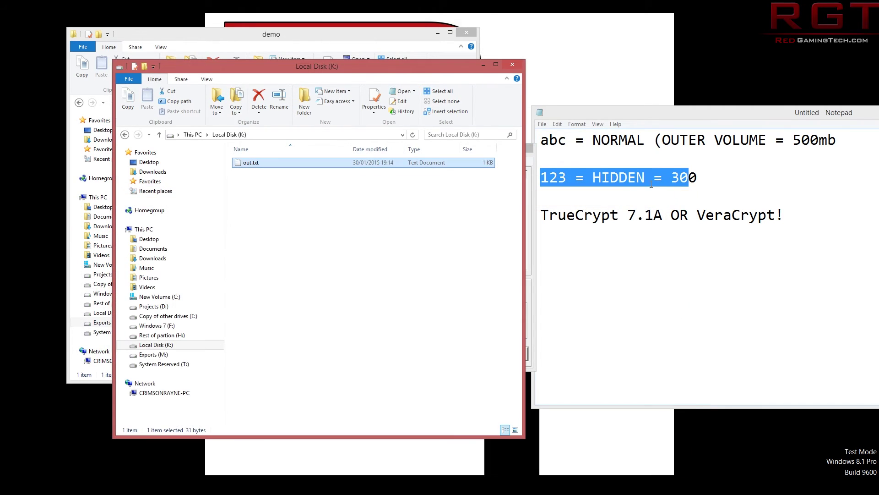
{"action": "left_click_drag", "start_coordinate": [423, 69], "coordinate": [406, 135]}
{"action": "left_click", "coordinate": [534, 226]}
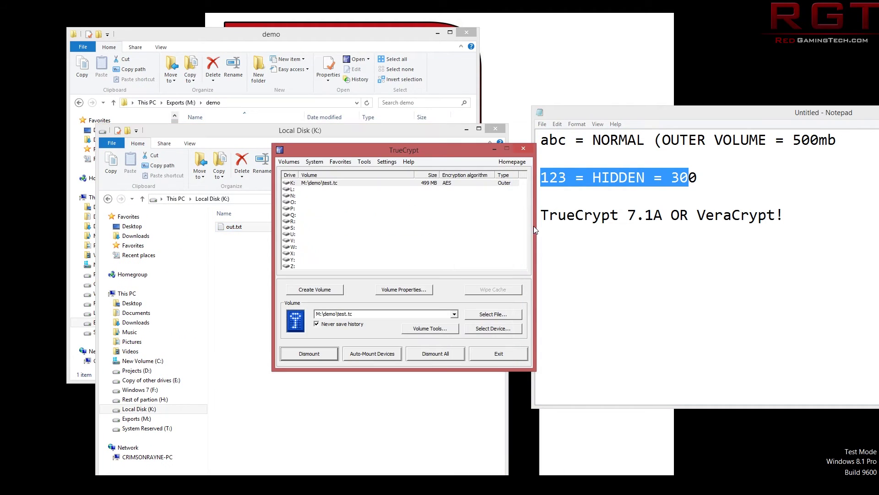
{"action": "left_click", "coordinate": [321, 359]}
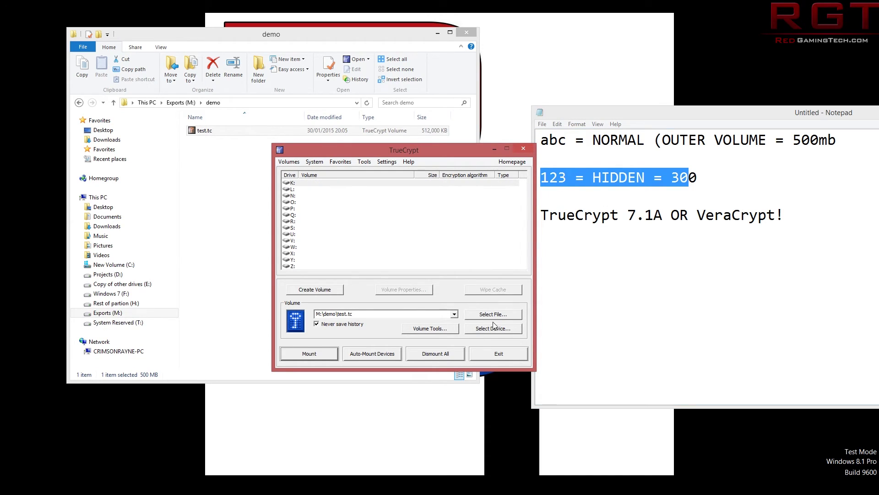
{"action": "left_click", "coordinate": [329, 352]}
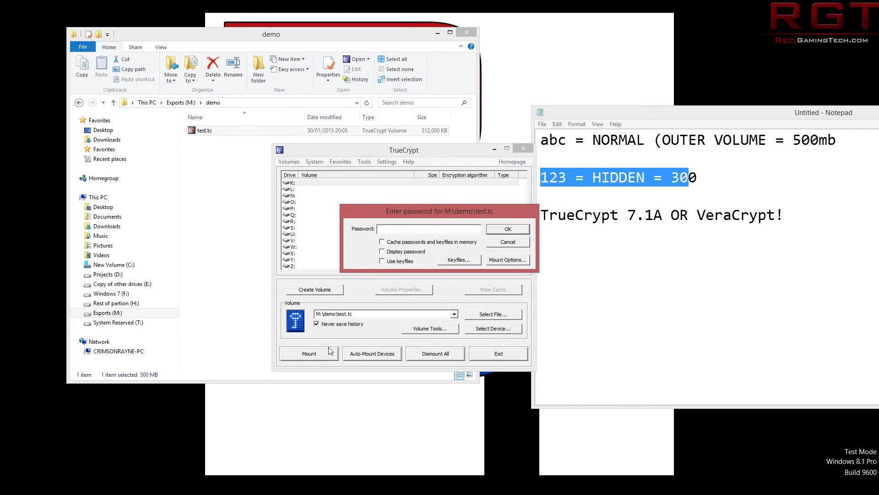
{"action": "type", "text": "123"}
{"action": "left_click", "coordinate": [506, 231]}
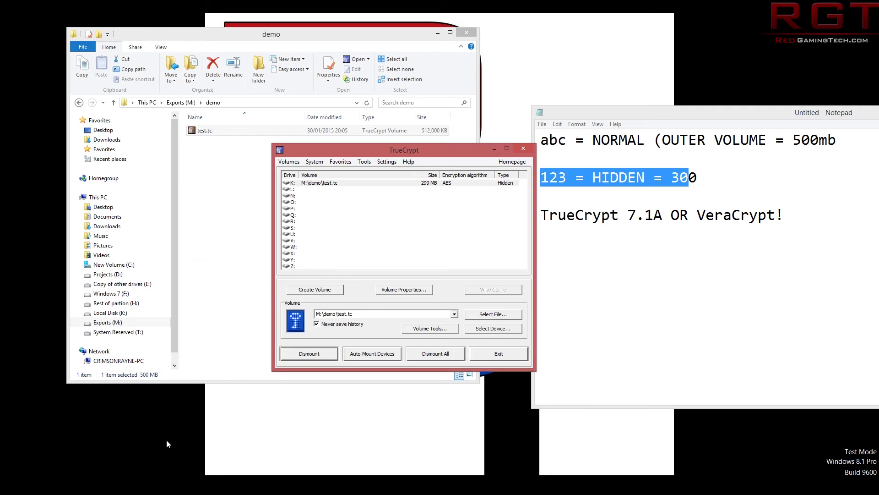
Open Local Disk (K:) in File Explorer and read the hidden document text file.
{"action": "key", "text": "super+e"}
{"action": "double_click", "coordinate": [262, 408]}
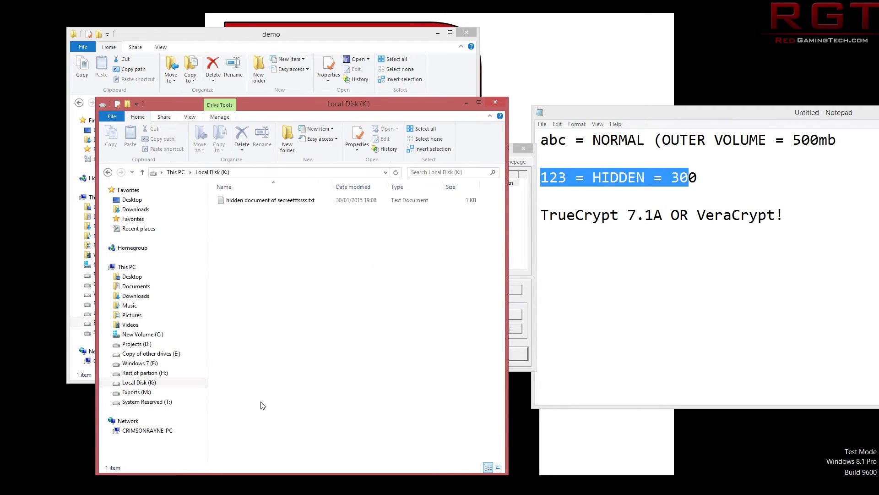
{"action": "left_click", "coordinate": [272, 203]}
{"action": "double_click", "coordinate": [272, 203]}
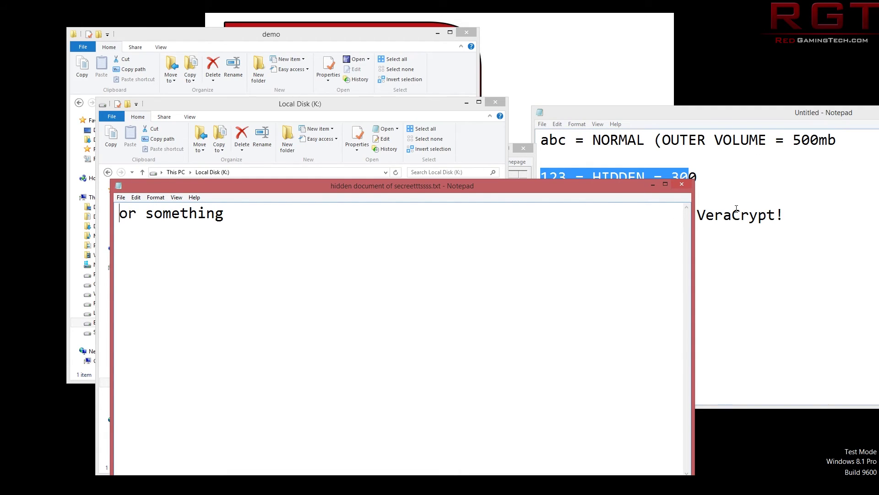
Close the hidden document and return File Explorer to This PC.
{"action": "left_click", "coordinate": [682, 184]}
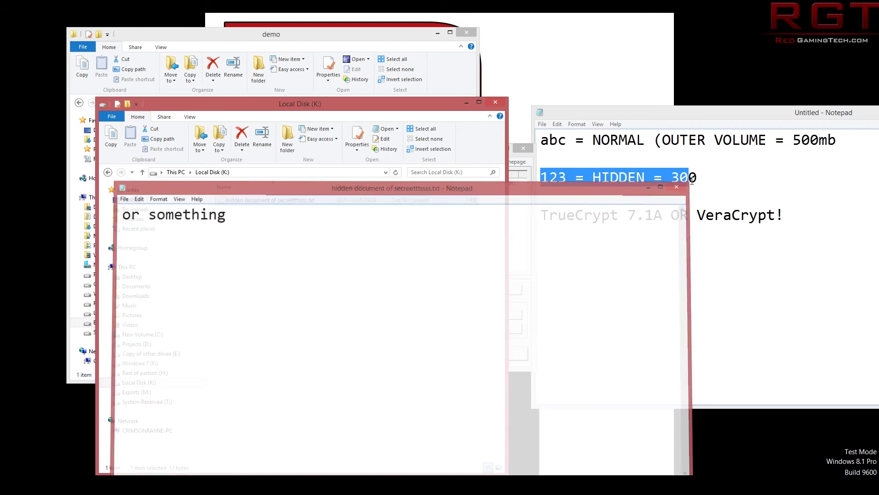
{"action": "key", "text": "BackSpace"}
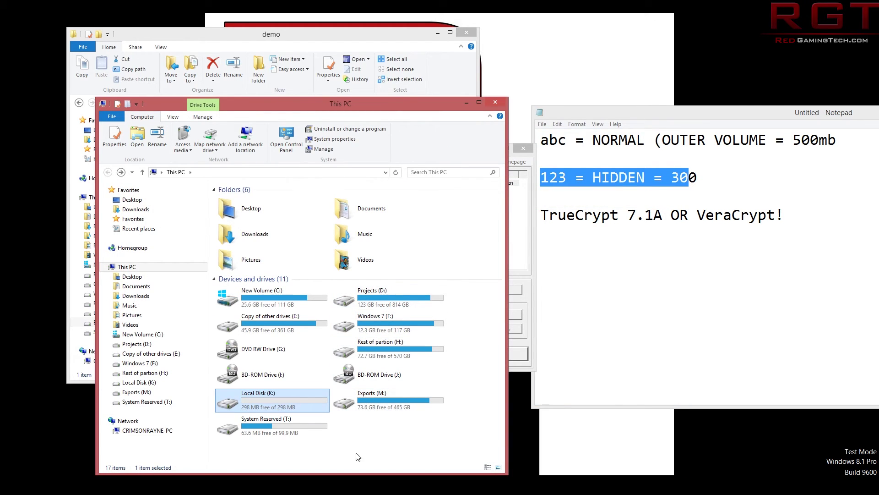
{"action": "left_click", "coordinate": [382, 439]}
Dismount the hidden volume from K: and remount test.tc with the outer volume password.
{"action": "left_click", "coordinate": [521, 248]}
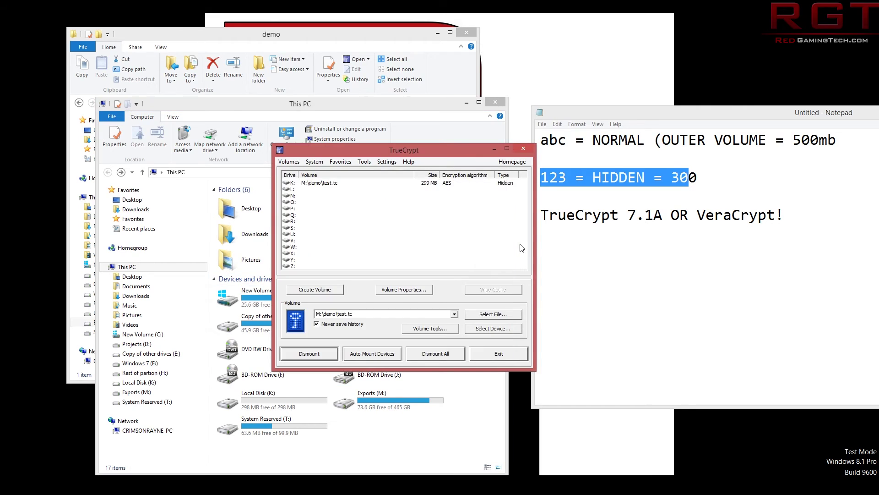
{"action": "left_click", "coordinate": [319, 358]}
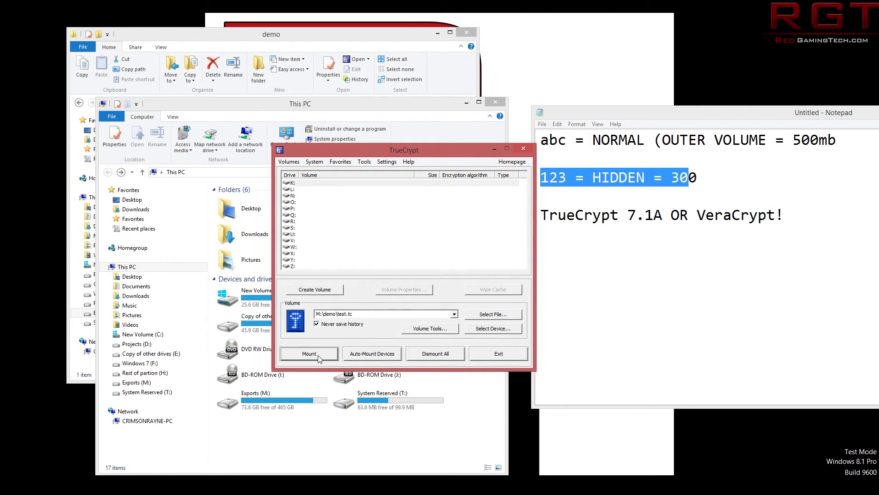
{"action": "left_click", "coordinate": [310, 353]}
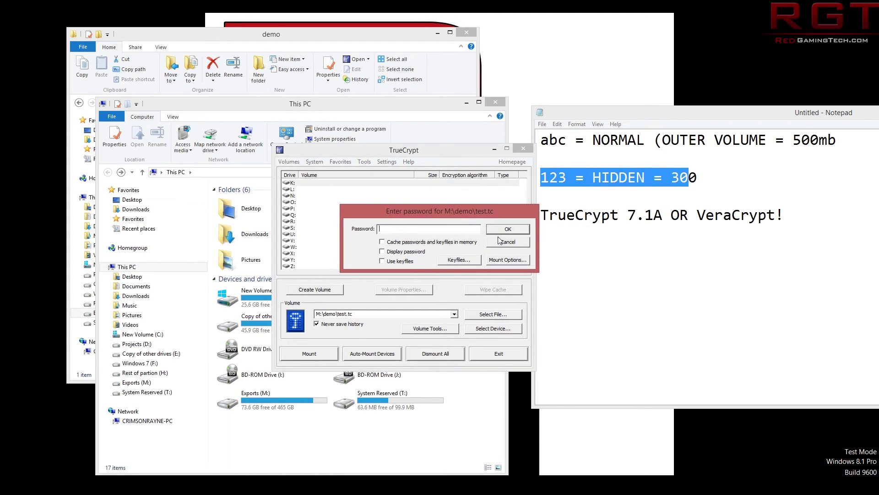
{"action": "type", "text": "1"}
{"action": "left_click", "coordinate": [502, 232]}
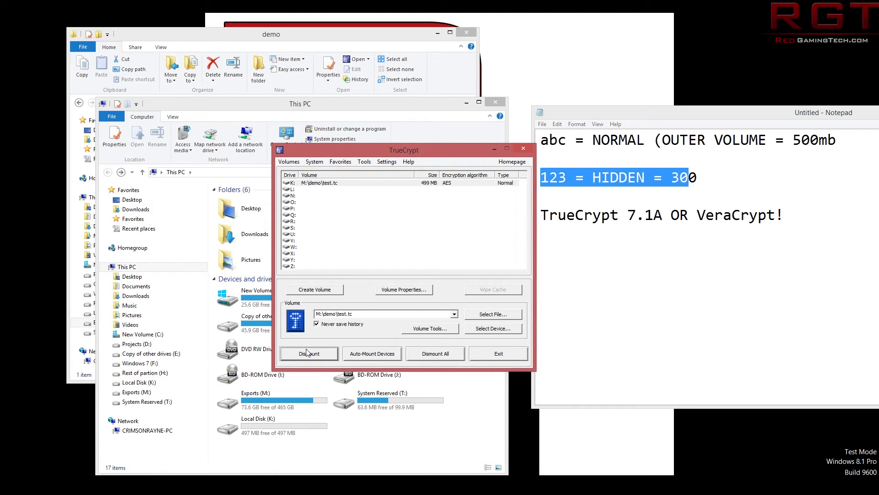
Open Local Disk (K:), read out.txt, then close it.
{"action": "left_click", "coordinate": [246, 428]}
{"action": "double_click", "coordinate": [247, 427]}
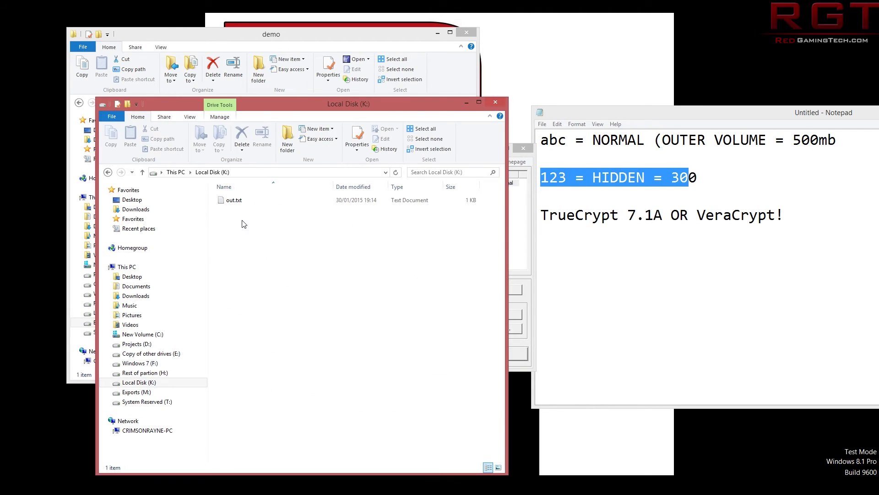
{"action": "double_click", "coordinate": [234, 200]}
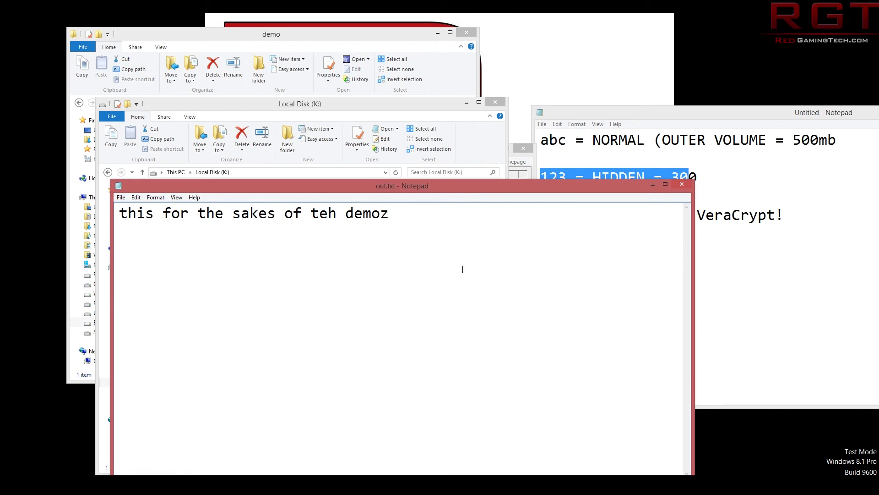
{"action": "left_click", "coordinate": [682, 184]}
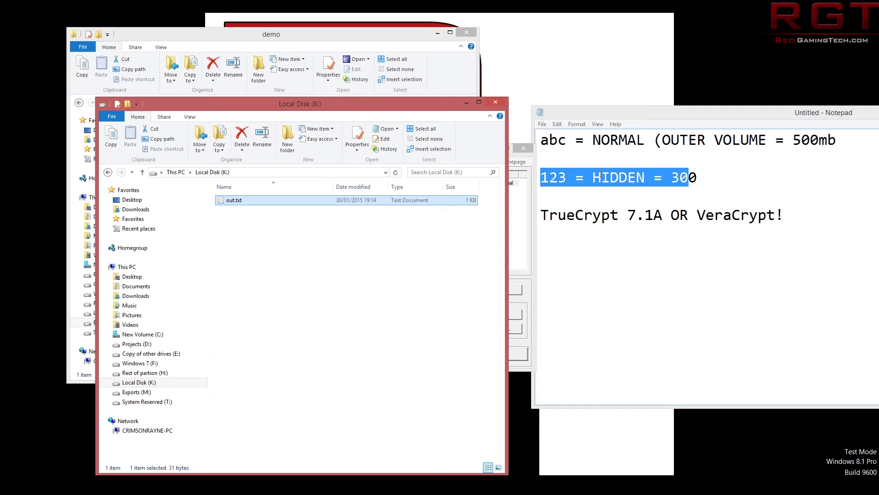
Return to This PC showing K: at 497 MB, moving Explorer up and TrueCrypt forward.
{"action": "key", "text": "alt+Up"}
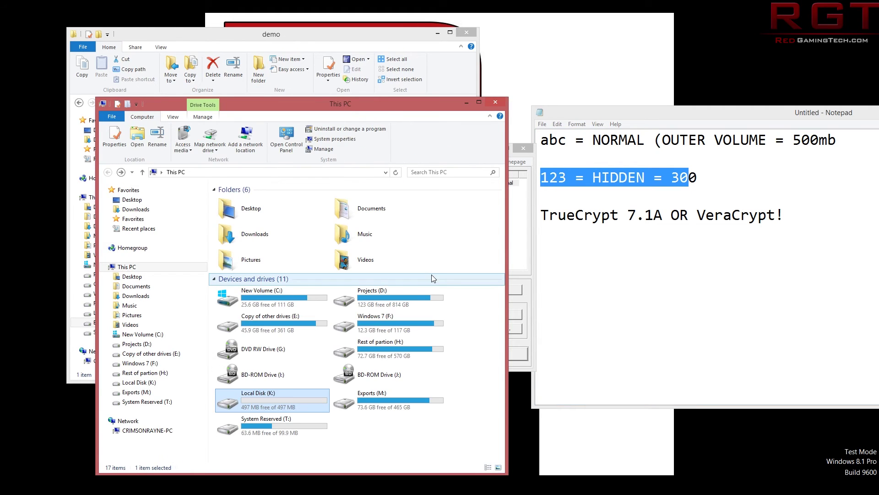
{"action": "left_click_drag", "start_coordinate": [417, 101], "coordinate": [385, 29]}
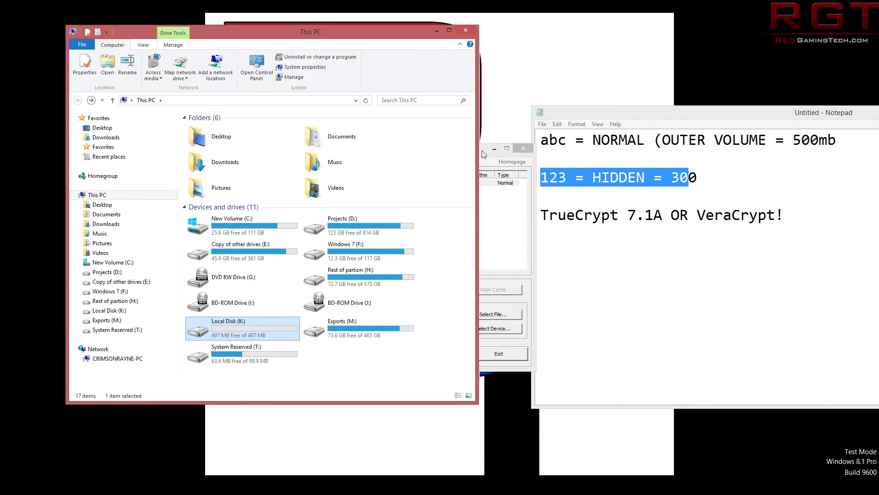
{"action": "left_click_drag", "start_coordinate": [482, 150], "coordinate": [413, 48]}
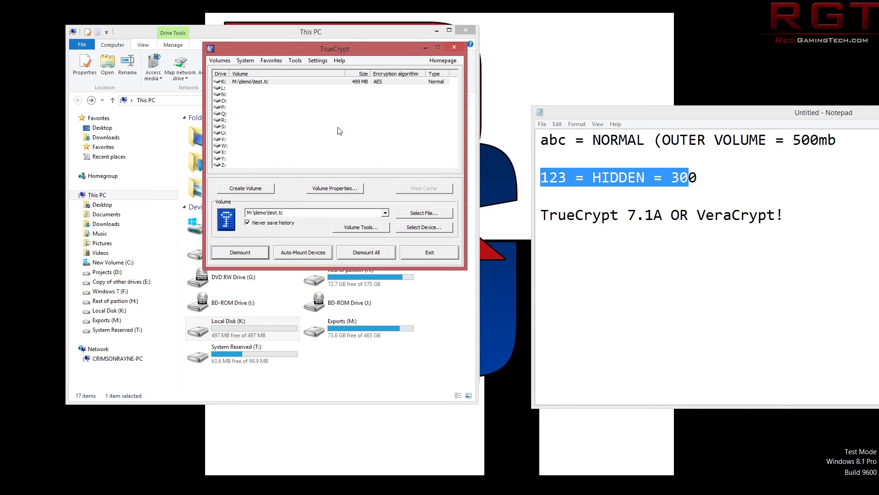
Step through the Create Volume wizard to the location page, cancel it, and refocus This PC.
{"action": "left_click", "coordinate": [246, 189]}
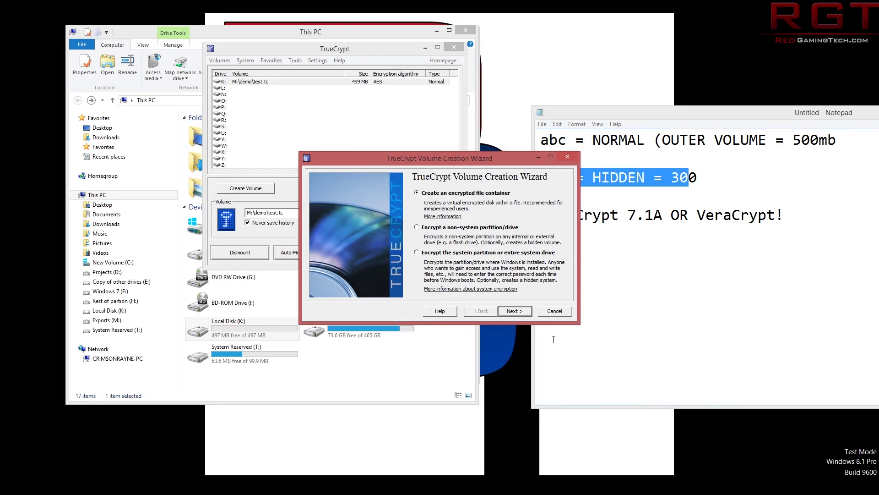
{"action": "left_click", "coordinate": [513, 312]}
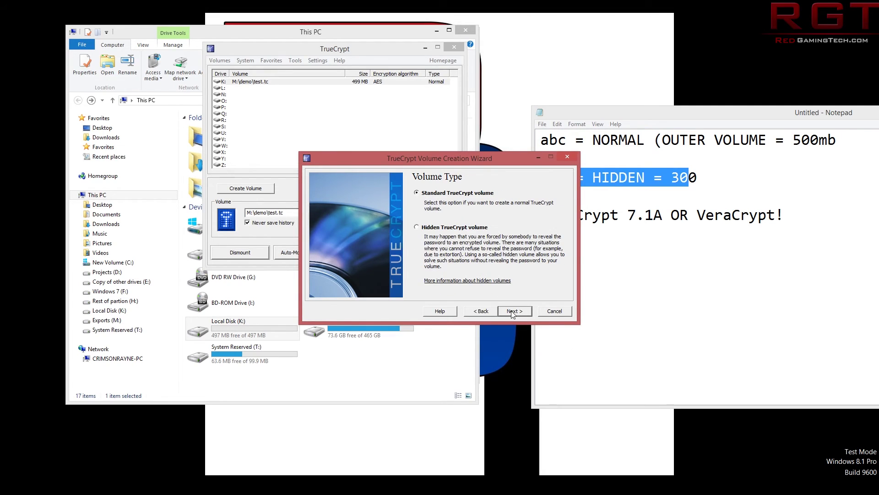
{"action": "left_click", "coordinate": [513, 311]}
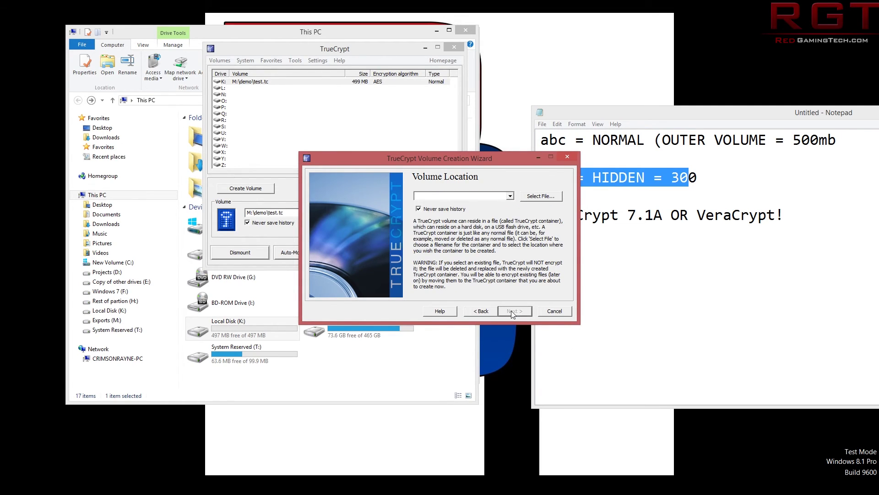
{"action": "left_click", "coordinate": [553, 311]}
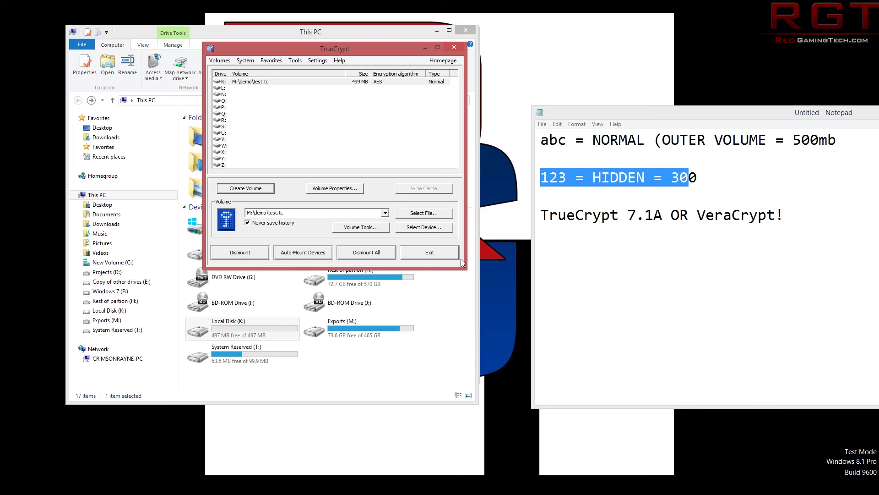
{"action": "left_click", "coordinate": [420, 389]}
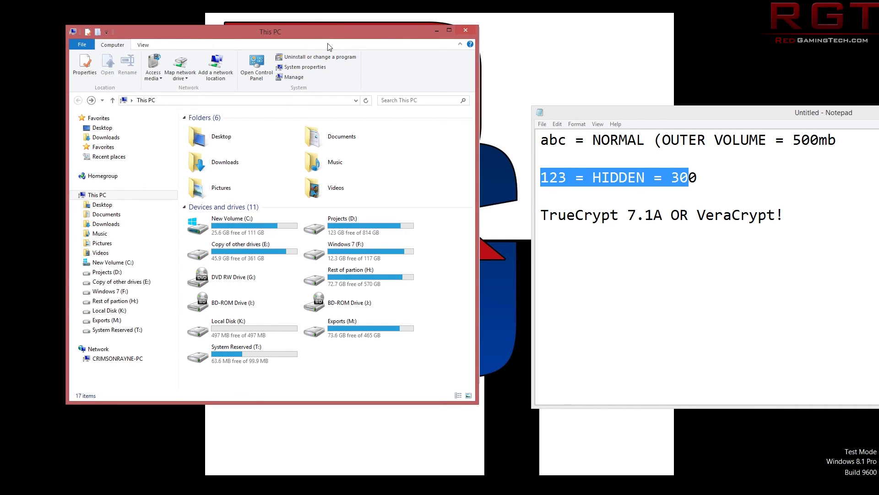
Reposition the This PC and TrueCrypt windows, then bring the Notepad notes to the front.
{"action": "left_click_drag", "start_coordinate": [346, 38], "coordinate": [430, 96]}
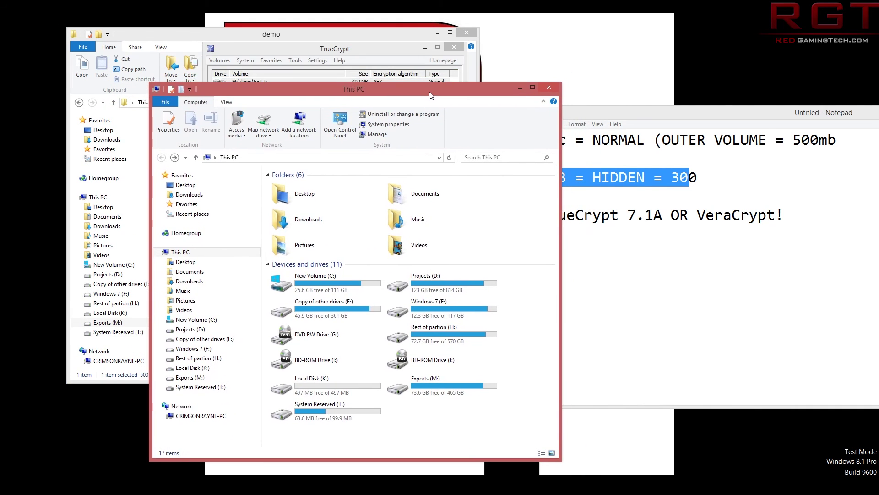
{"action": "left_click_drag", "start_coordinate": [378, 48], "coordinate": [437, 71]}
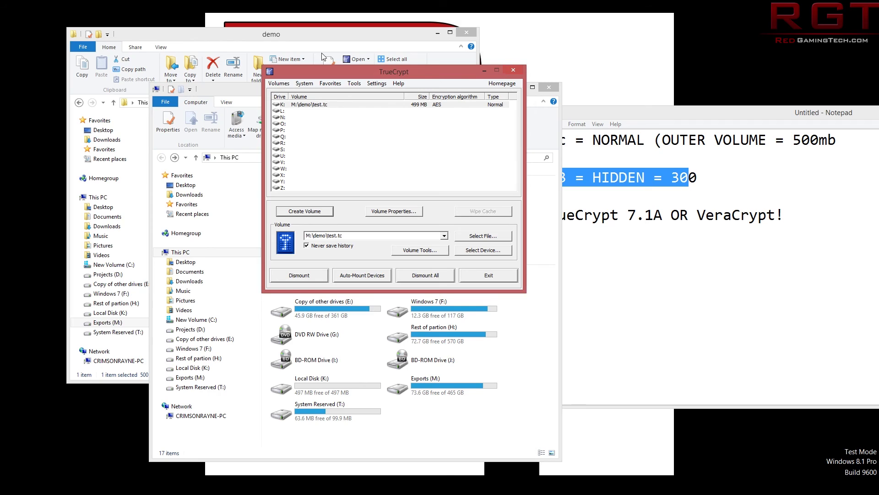
{"action": "left_click_drag", "start_coordinate": [349, 73], "coordinate": [295, 112]}
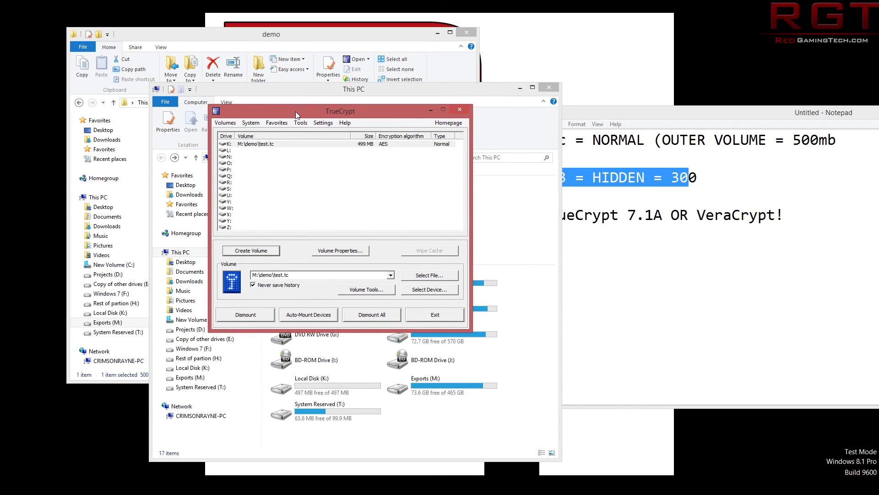
{"action": "left_click_drag", "start_coordinate": [296, 112], "coordinate": [295, 111]}
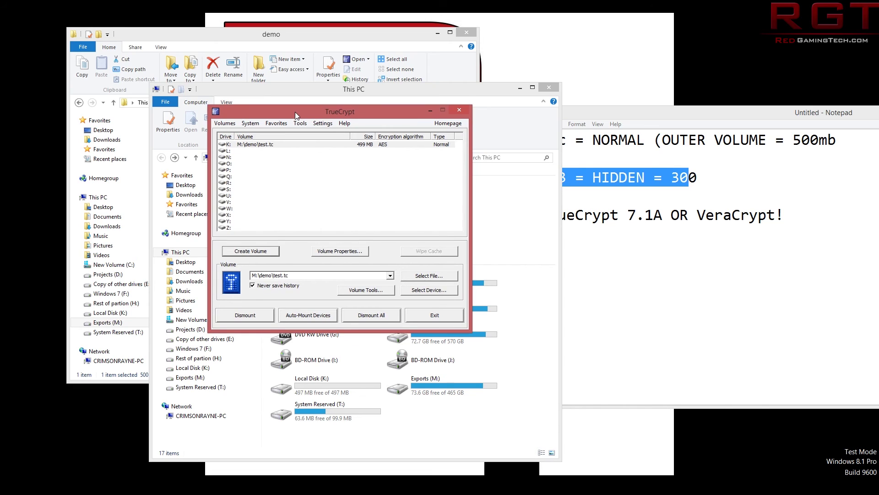
{"action": "left_click", "coordinate": [706, 214]}
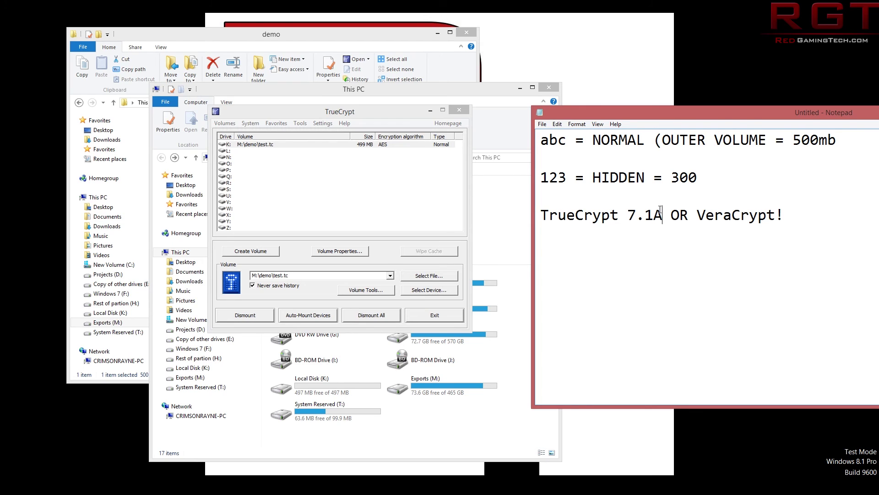
{"action": "left_click_drag", "start_coordinate": [663, 214], "coordinate": [626, 220]}
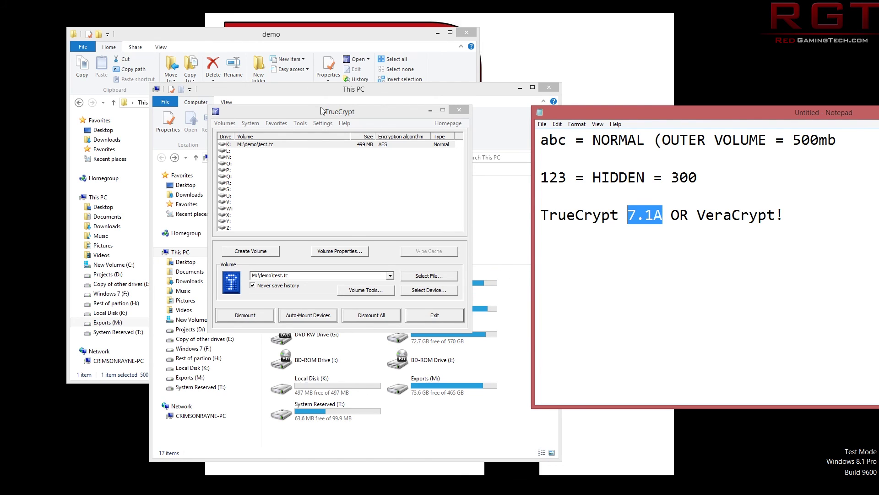
{"action": "left_click_drag", "start_coordinate": [318, 114], "coordinate": [322, 110]}
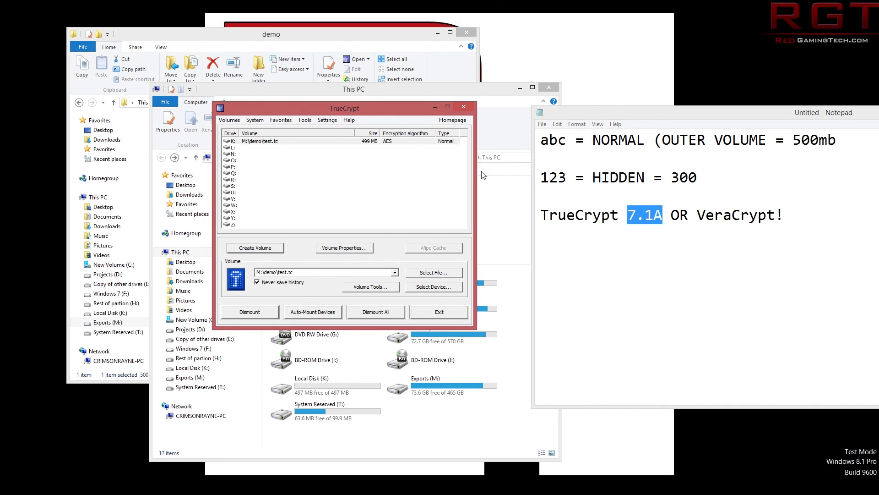
{"action": "left_click", "coordinate": [593, 213]}
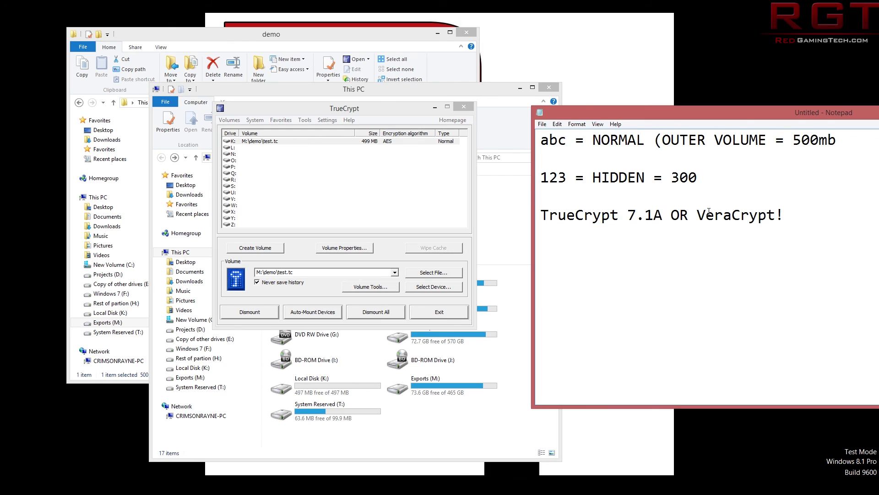
{"action": "left_click_drag", "start_coordinate": [699, 213], "coordinate": [777, 215]}
{"action": "left_click", "coordinate": [776, 216]}
{"action": "left_click_drag", "start_coordinate": [776, 215], "coordinate": [817, 211]}
{"action": "left_click", "coordinate": [730, 224]}
{"action": "left_click", "coordinate": [817, 211]}
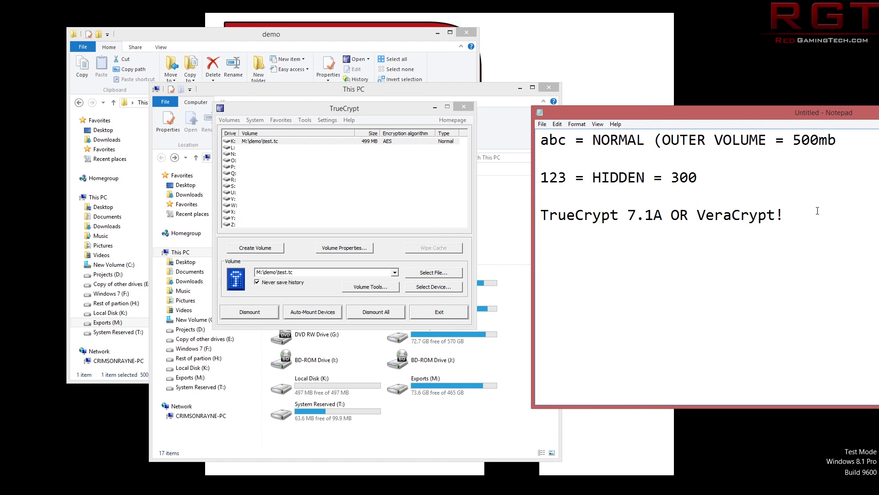